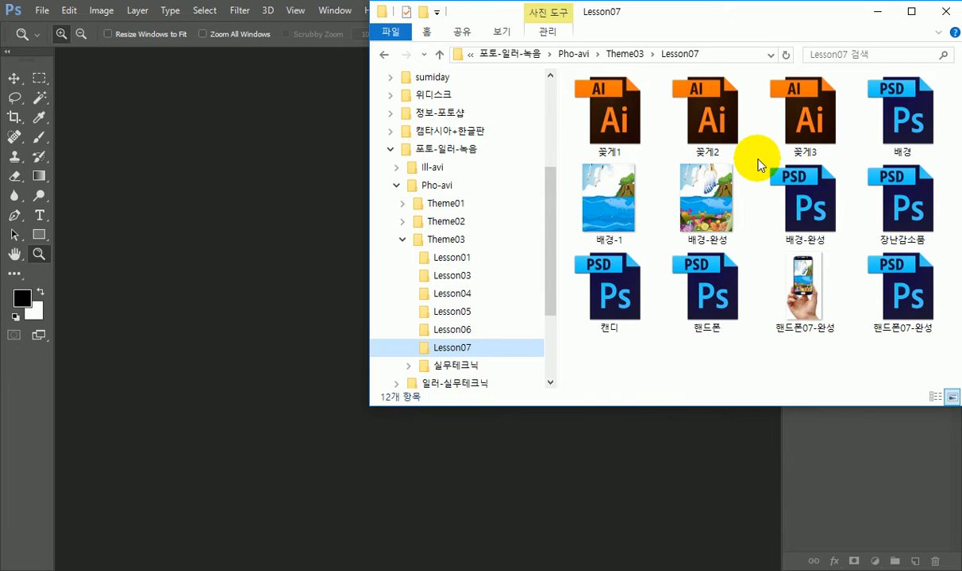
# Step: Open 배경.psd from the Lesson07 folder in its own floating window and enlarge the window around the canvas
pyautogui.moveTo(909, 131); pyautogui.dragTo(243, 238)
pyautogui.moveTo(141, 60); pyautogui.dragTo(494, 103)
pyautogui.moveTo(675, 464); pyautogui.dragTo(732, 512)
# Step: Open the 배경-1 image from the Lesson07 folder in a floating window beside 배경.psd
pyautogui.hotkey('alt', 'Tab')
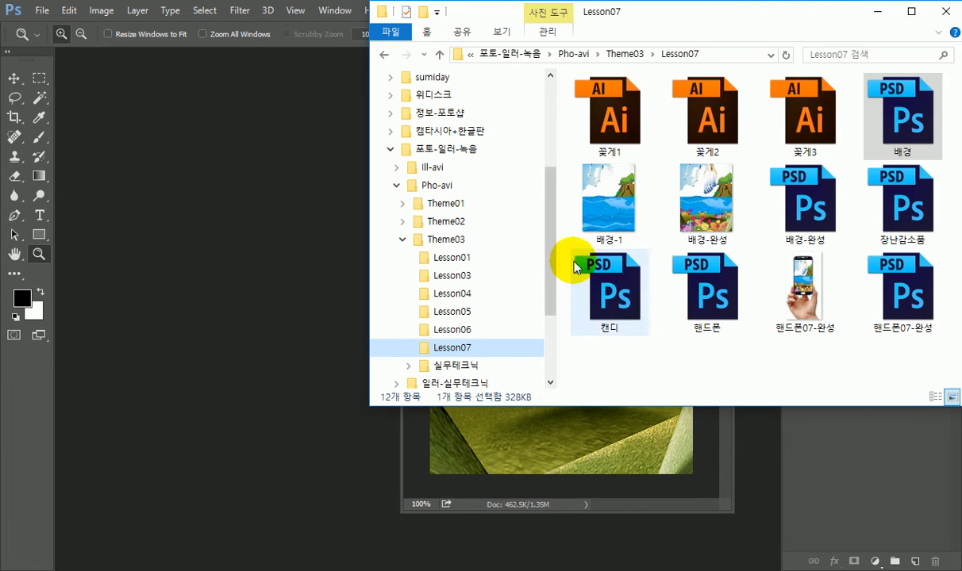
pyautogui.moveTo(417, 242); pyautogui.dragTo(95, 274)
pyautogui.moveTo(131, 62); pyautogui.dragTo(131, 151)
# Step: Copy the 배경-1.jpg seascape into 배경.psd, placing its layer between 언덕 and 바탕, and close the source image
pyautogui.press('v')
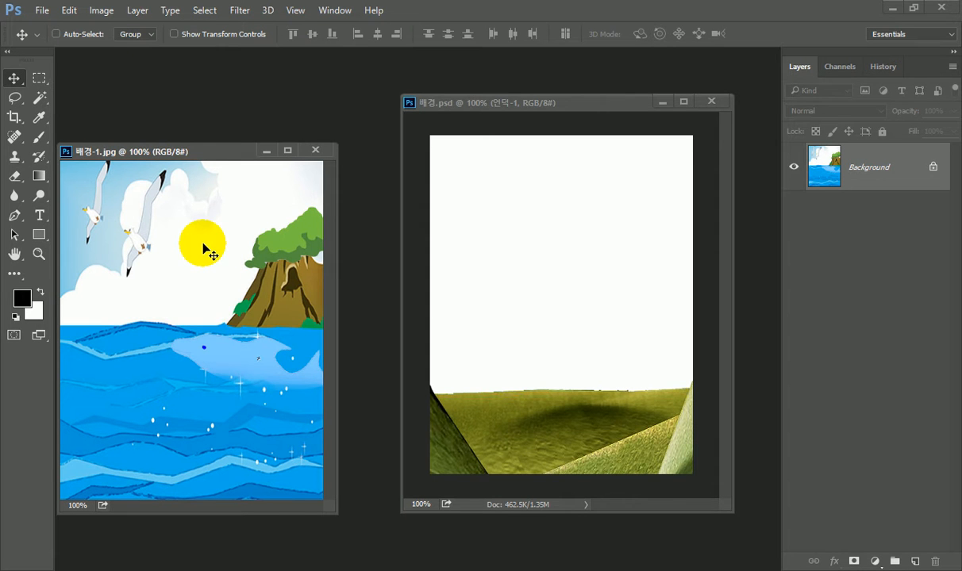
pyautogui.moveTo(204, 244); pyautogui.dragTo(605, 220)
pyautogui.click(315, 150)
pyautogui.click(864, 178)
pyautogui.moveTo(866, 181); pyautogui.dragTo(885, 279)
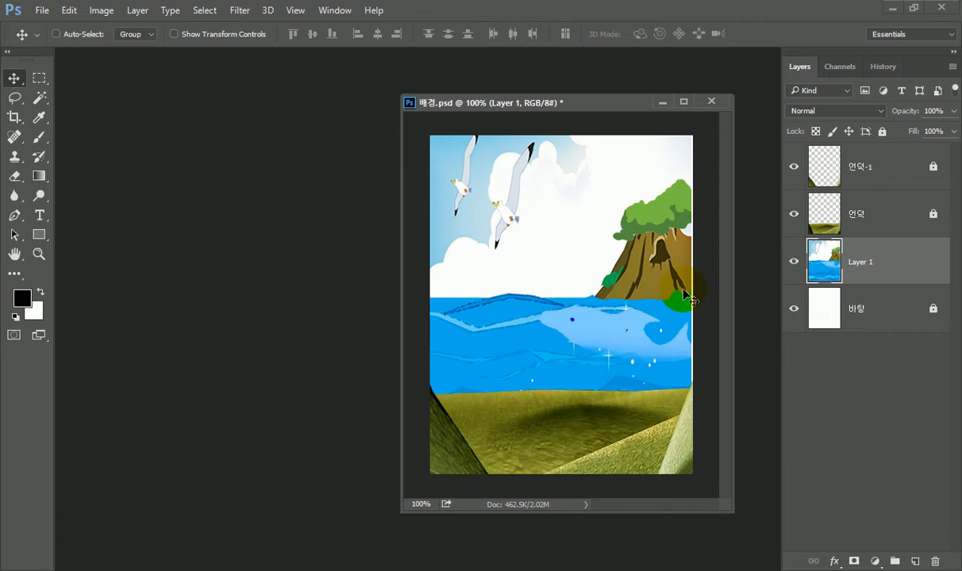
# Step: Align the seascape on Layer 1 with the canvas and stretch it slightly with Free Transform to reach the right edge
pyautogui.moveTo(560, 221); pyautogui.dragTo(559, 225)
pyautogui.hotkey('ctrl', 't')
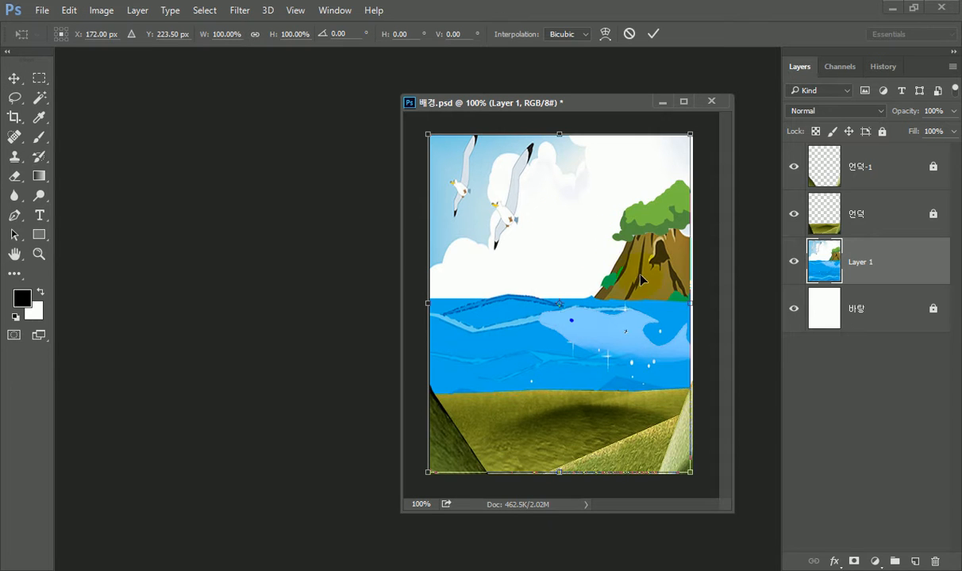
pyautogui.moveTo(691, 300); pyautogui.dragTo(695, 302)
pyautogui.press('Return')
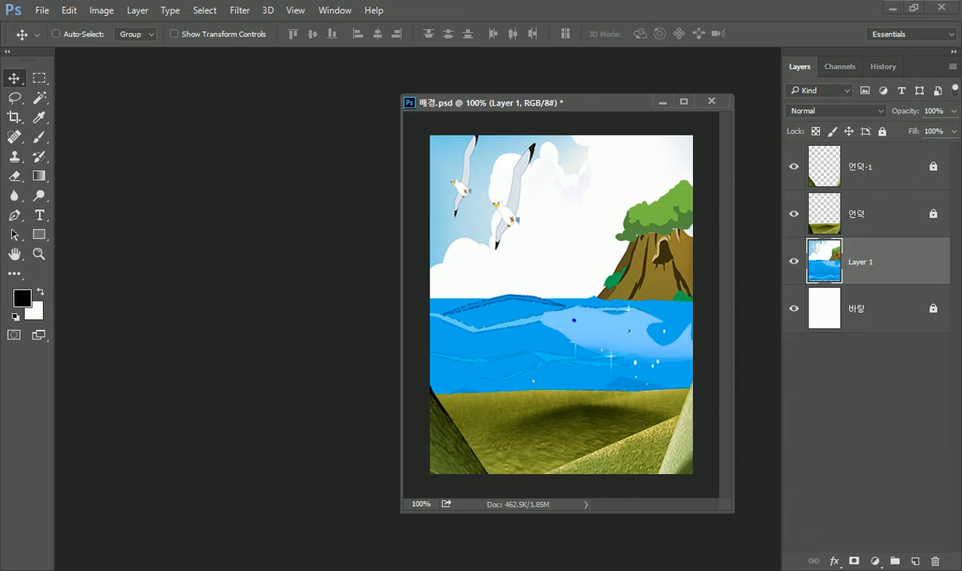
# Step: Open 캔디.psd from the Lesson07 folder in a floating window beside 배경.psd
pyautogui.hotkey('alt', 'Tab')
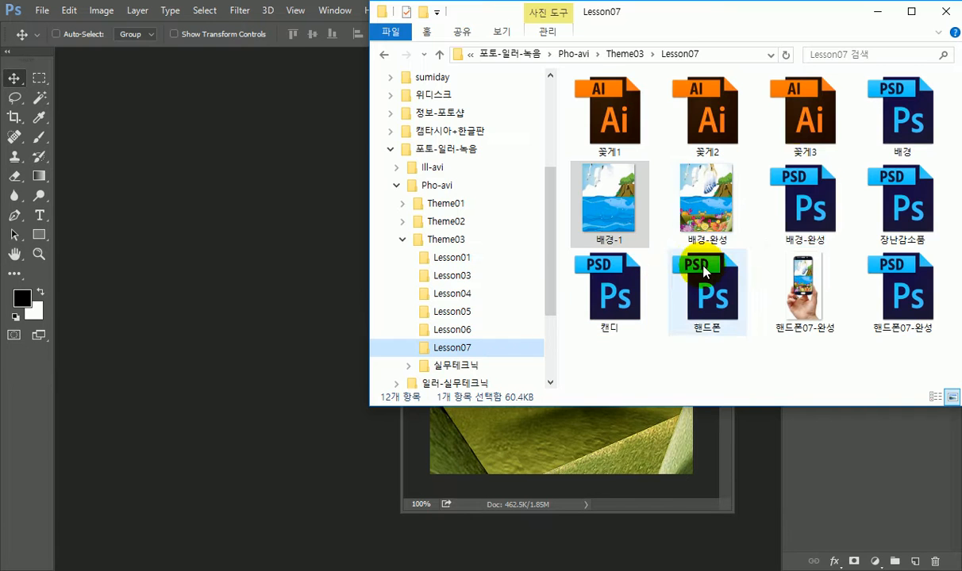
pyautogui.click(904, 212)
pyautogui.click(587, 278)
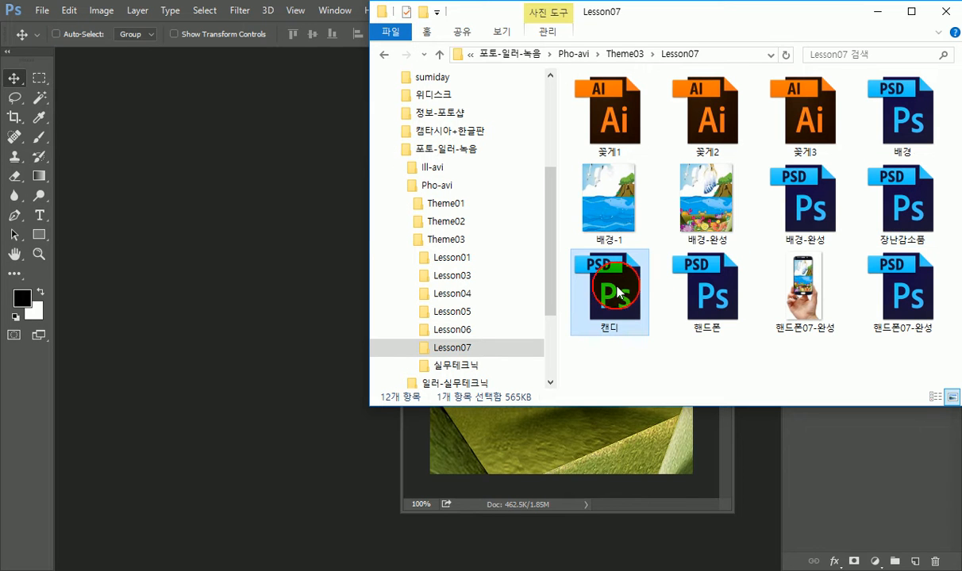
pyautogui.moveTo(587, 278); pyautogui.dragTo(296, 311)
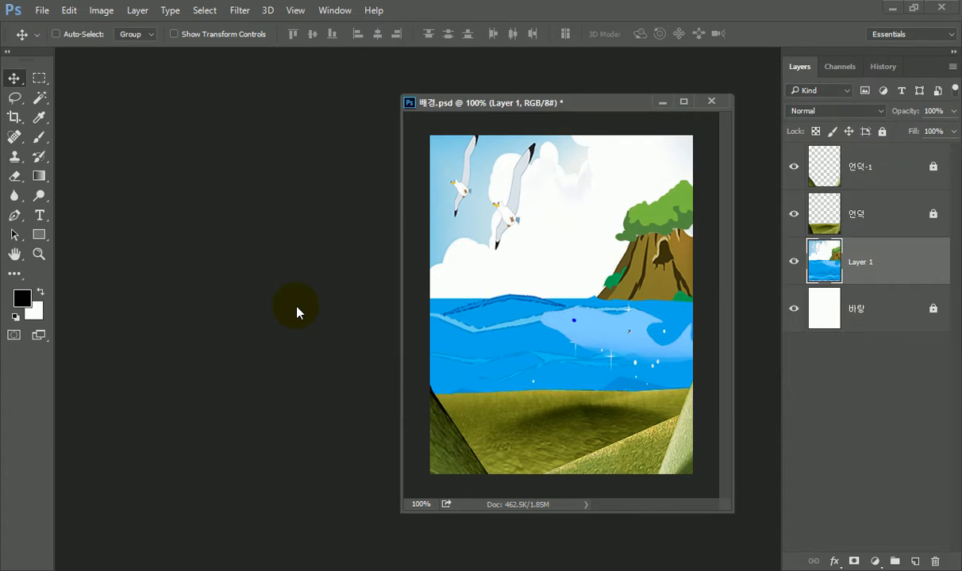
pyautogui.moveTo(130, 141); pyautogui.dragTo(131, 147)
# Step: Copy the 캔디 layer into 배경.psd and close 캔디.psd
pyautogui.moveTo(278, 303); pyautogui.dragTo(605, 300)
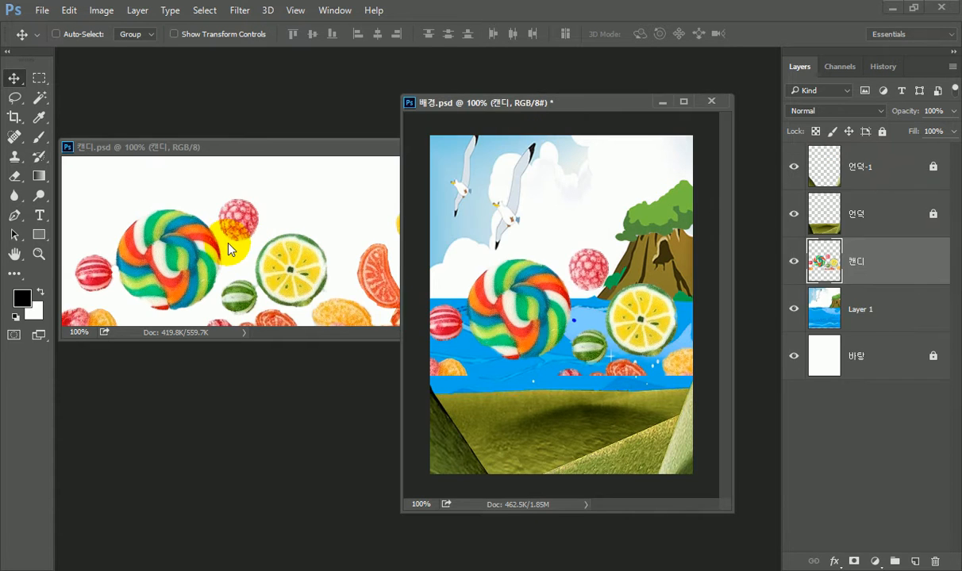
pyautogui.click(246, 251)
pyautogui.click(531, 147)
# Step: Defringe the 캔디 layer with a width of 1 pixel
pyautogui.click(170, 10)
pyautogui.moveTo(130, 18)
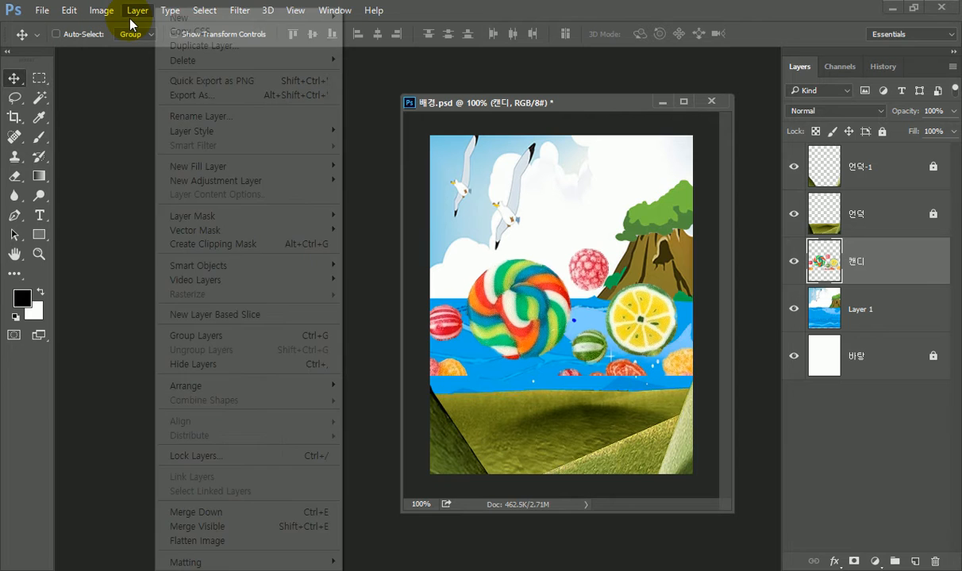
pyautogui.moveTo(318, 562)
pyautogui.click(361, 533)
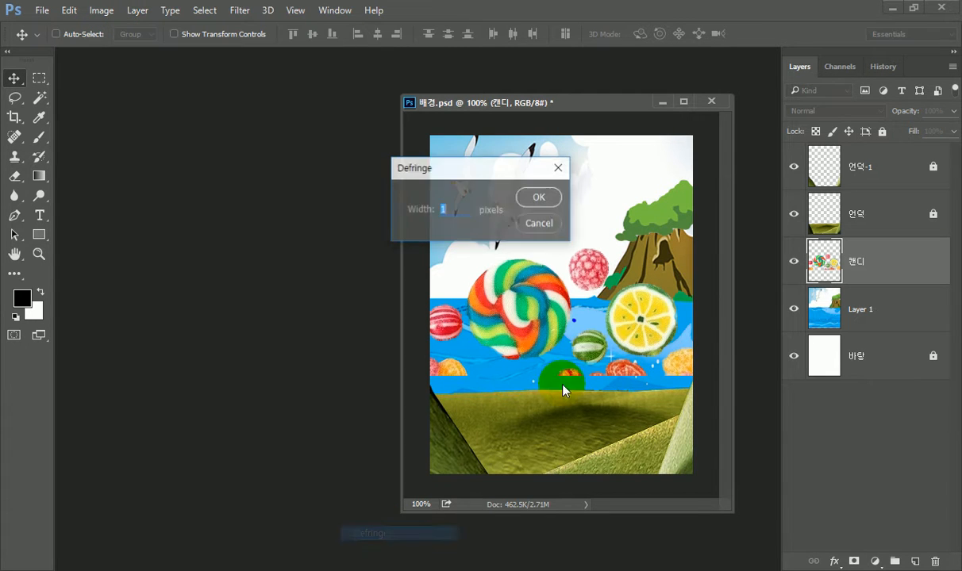
pyautogui.click(538, 198)
# Step: Move the 캔디 layer to the top of the layer stack and shift the candies slightly down and right
pyautogui.moveTo(554, 297); pyautogui.dragTo(580, 301)
pyautogui.moveTo(817, 260); pyautogui.dragTo(879, 167)
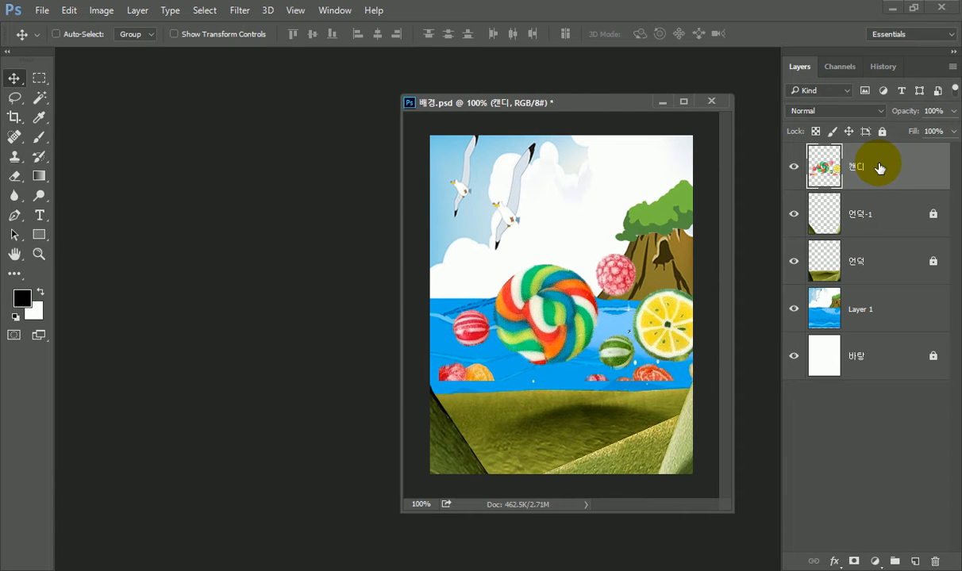
pyautogui.moveTo(559, 331); pyautogui.dragTo(553, 341)
# Step: Scale the candies to about 49.5% with Free Transform and position them over the hill along the canvas bottom
pyautogui.press('ctrl')
pyautogui.hotkey('ctrl', 't')
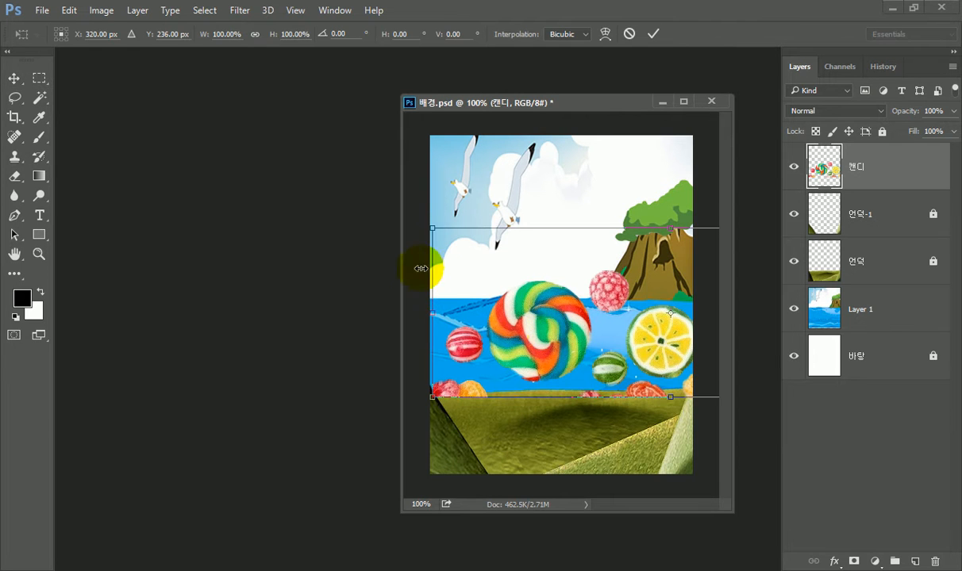
pyautogui.moveTo(430, 227); pyautogui.dragTo(457, 441)
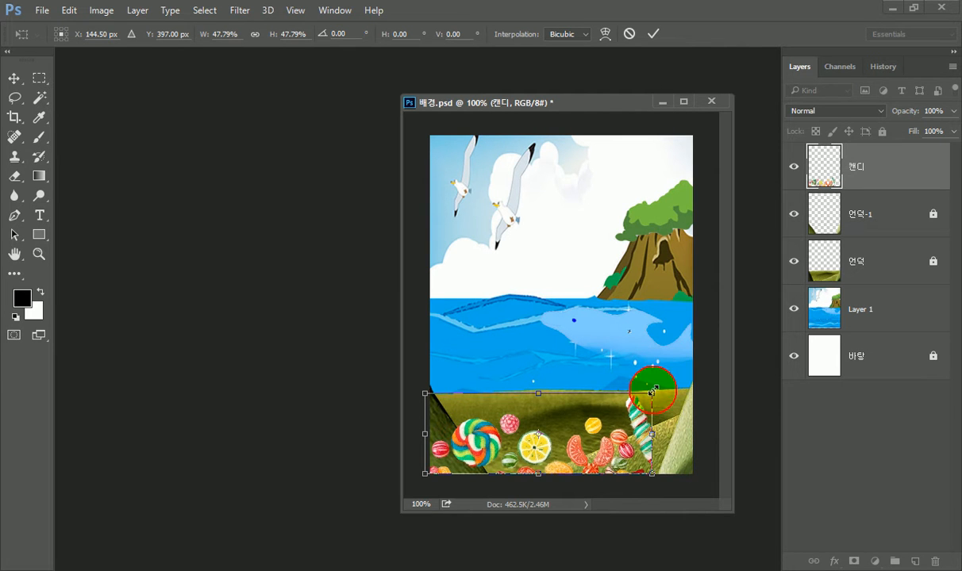
pyautogui.moveTo(653, 391); pyautogui.dragTo(659, 390)
pyautogui.moveTo(651, 435); pyautogui.dragTo(668, 437)
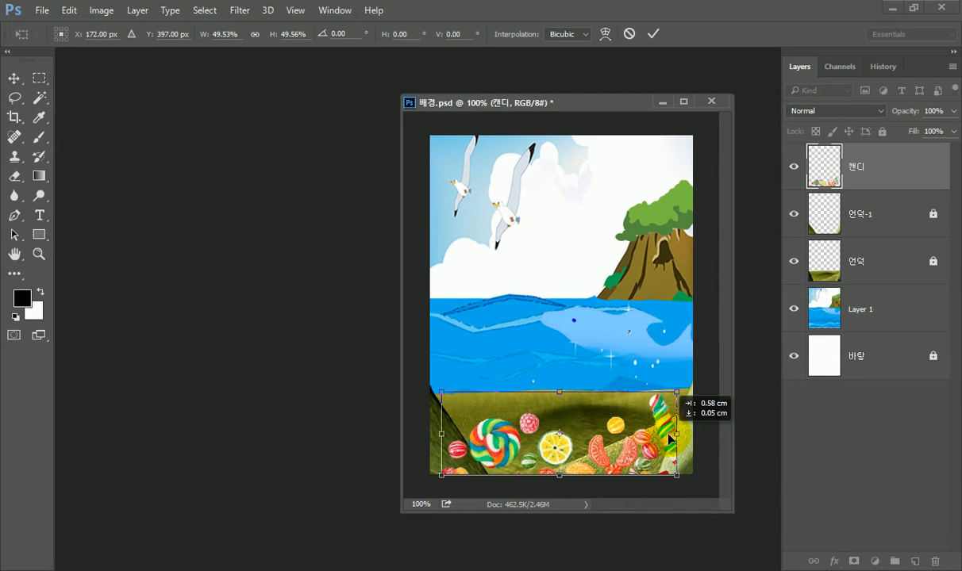
pyautogui.moveTo(669, 435); pyautogui.dragTo(670, 437)
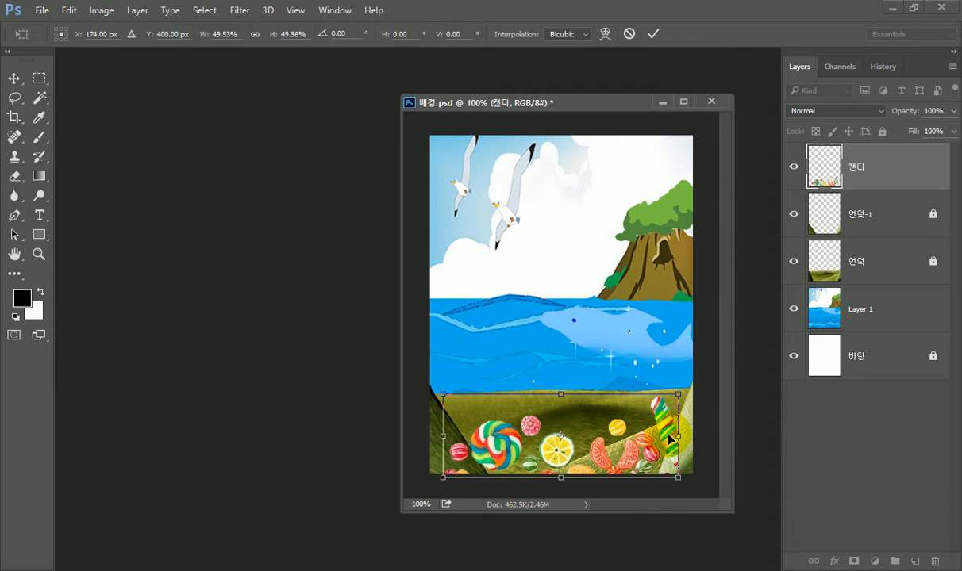
pyautogui.press('Return')
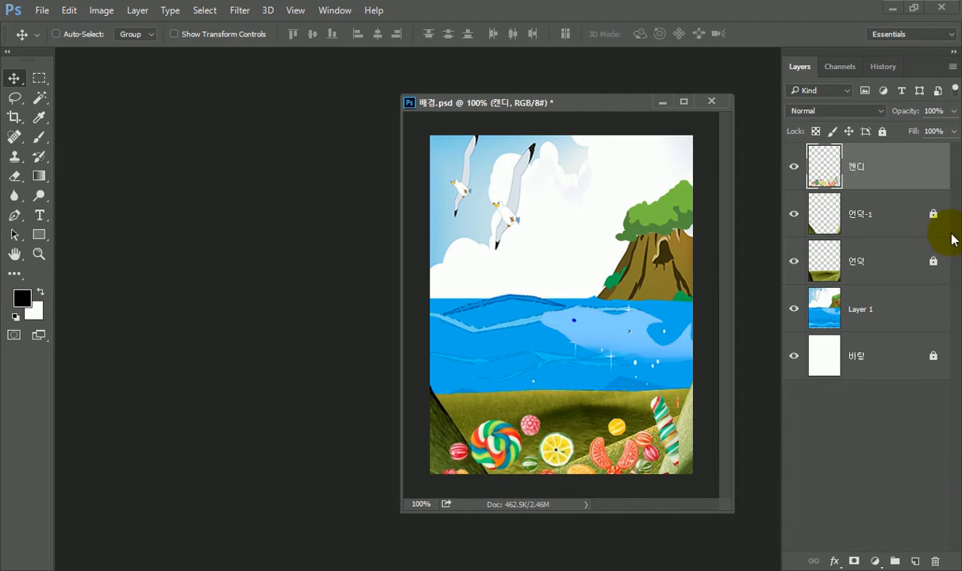
# Step: Move the 캔디 layer between the 언덕-1 and 언덕 layers
pyautogui.click(884, 168)
pyautogui.click(875, 268)
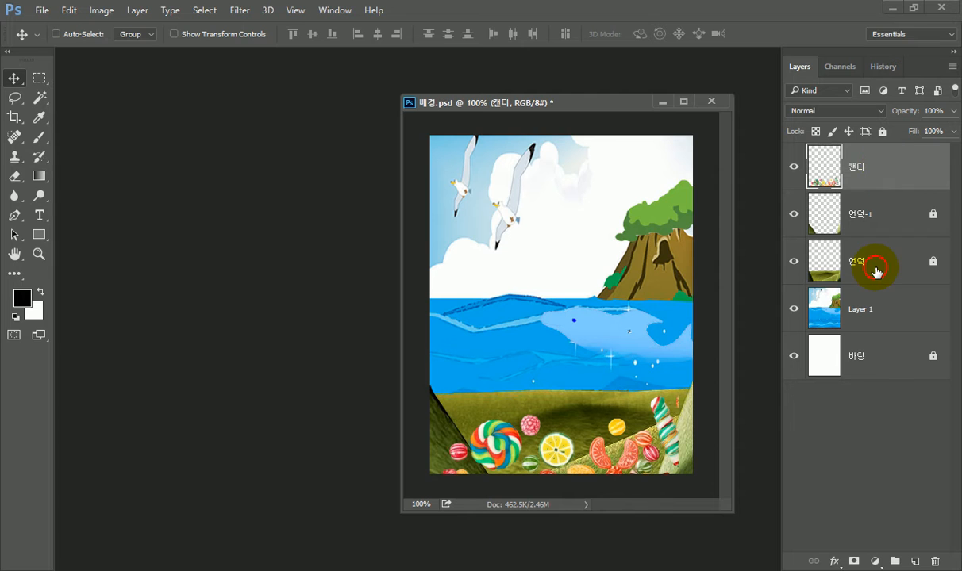
pyautogui.moveTo(875, 272); pyautogui.dragTo(902, 221)
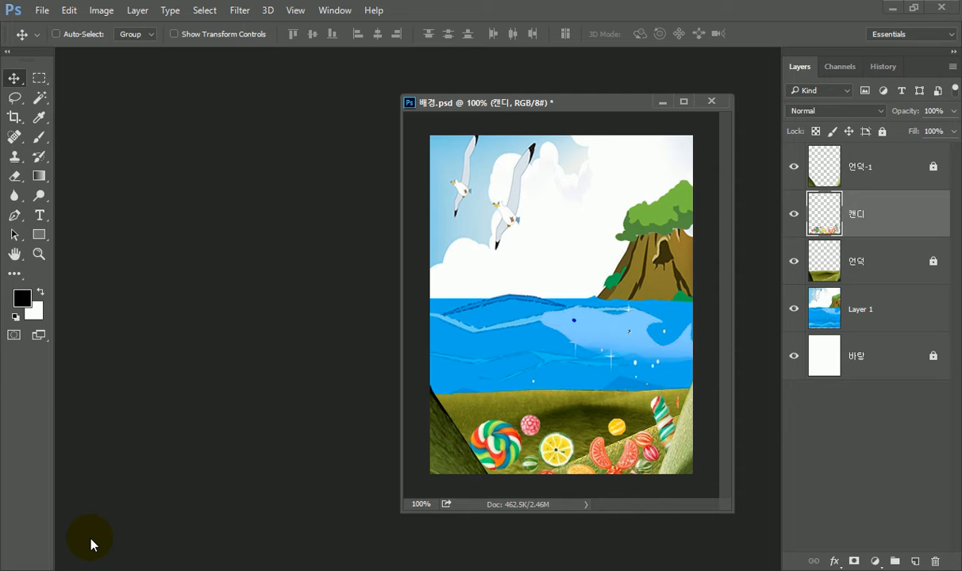
# Step: Place the 꽃게1 file from Lesson07 as an embedded object, scaled to about 27% at the canvas's left edge above the hill
pyautogui.click(41, 10)
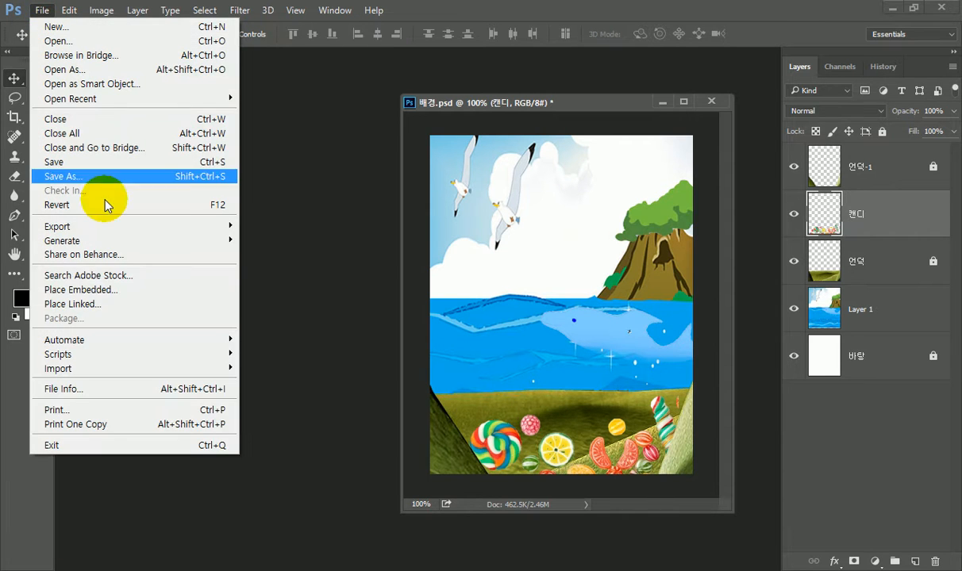
pyautogui.click(127, 292)
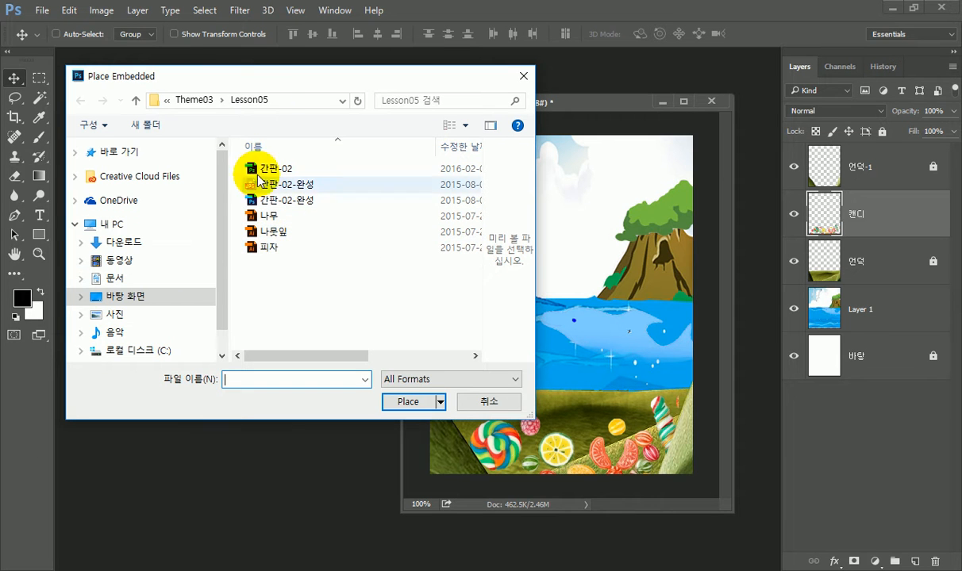
pyautogui.click(222, 101)
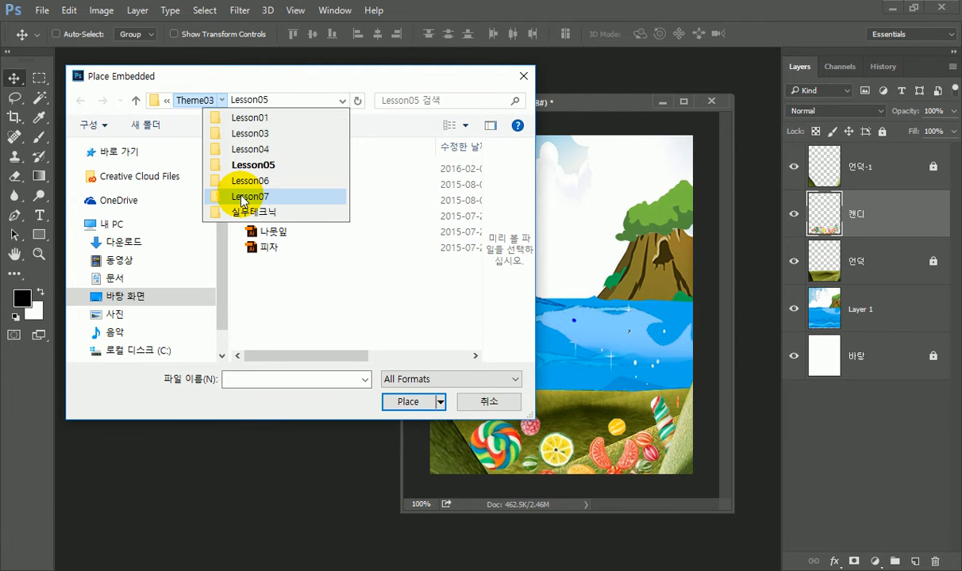
pyautogui.click(243, 198)
pyautogui.click(302, 187)
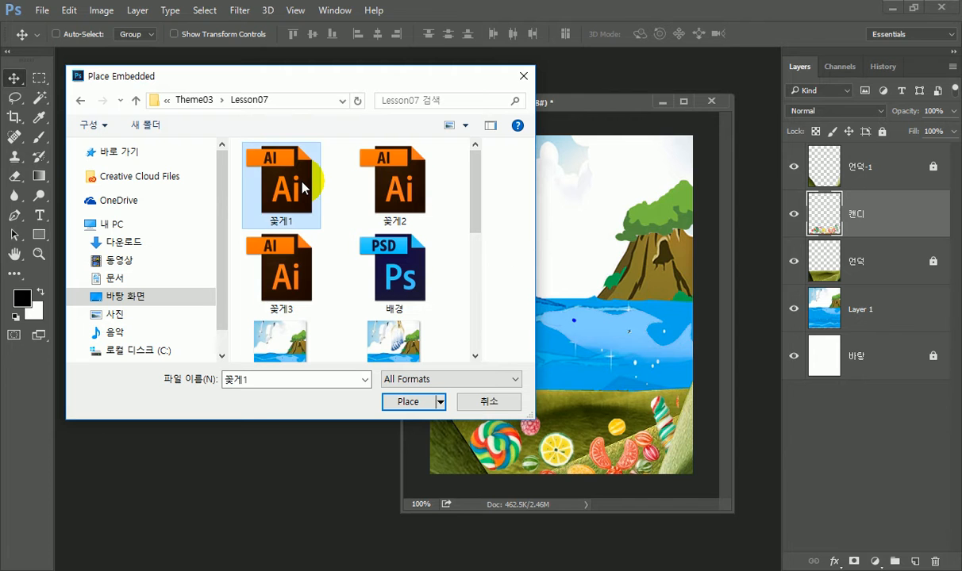
pyautogui.click(397, 181)
pyautogui.click(252, 188)
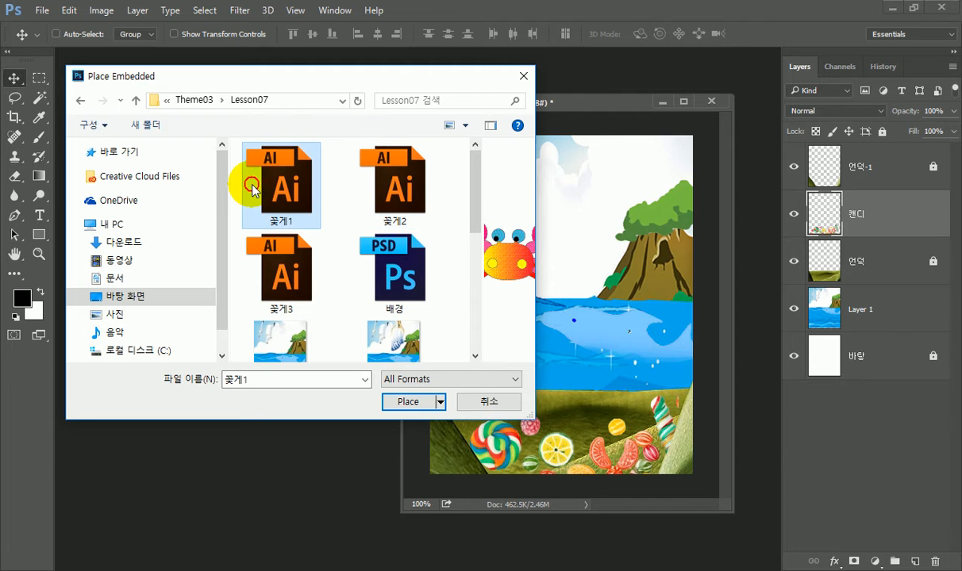
pyautogui.click(414, 402)
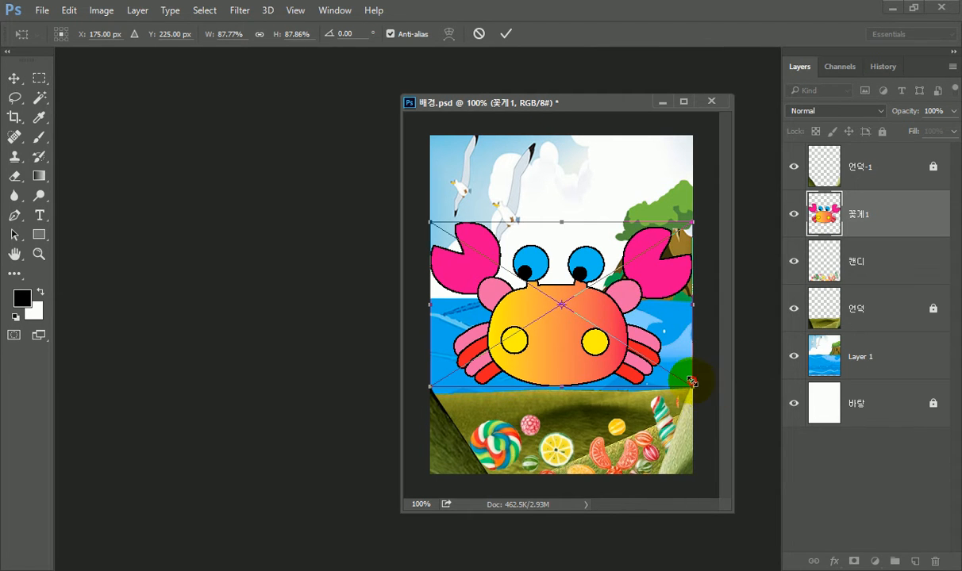
pyautogui.moveTo(691, 382); pyautogui.dragTo(493, 393)
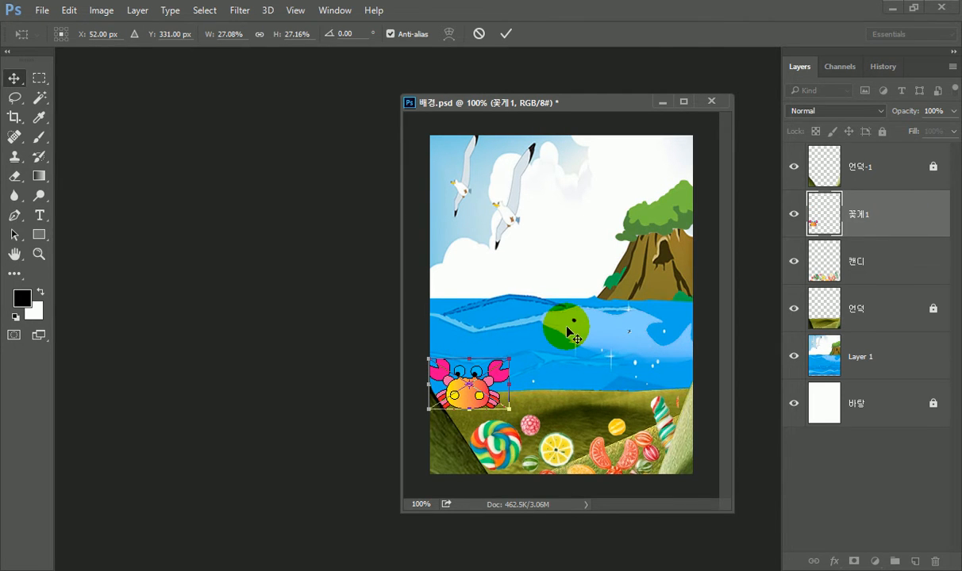
pyautogui.press('Return')
# Step: Move the 꽃게1 layer directly below 언덕 and drag the crab right and down toward the middle of the hill
pyautogui.click(911, 230)
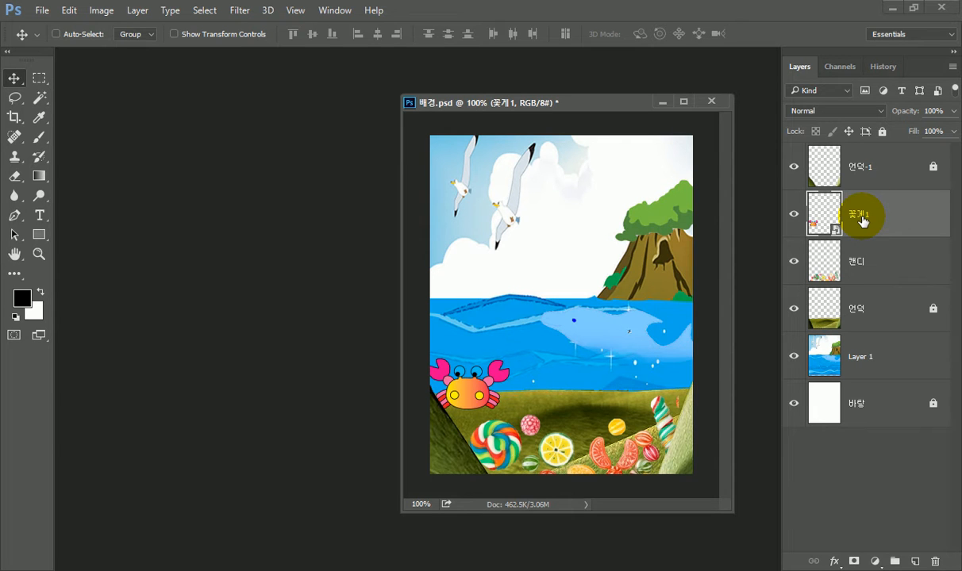
pyautogui.moveTo(862, 222); pyautogui.dragTo(861, 319)
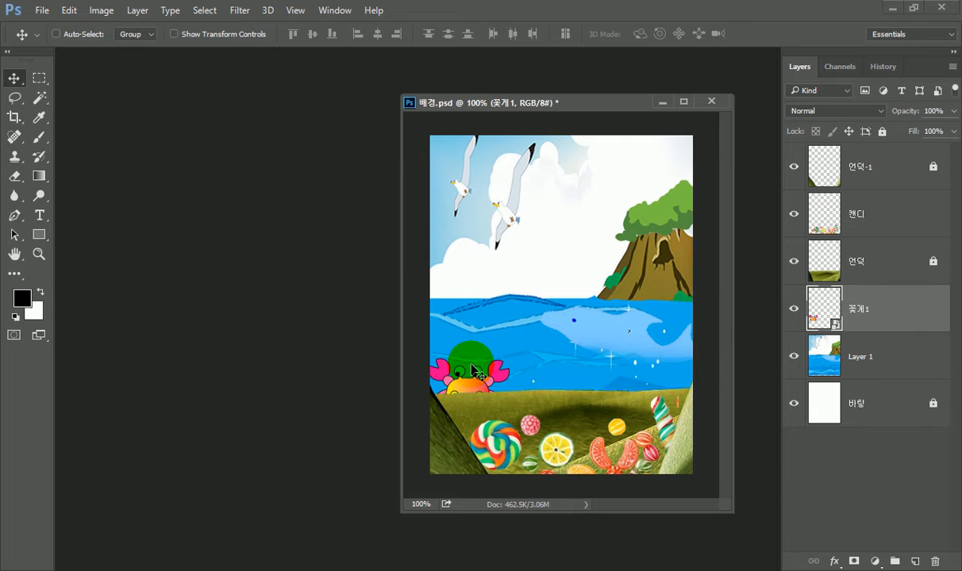
pyautogui.moveTo(473, 369); pyautogui.dragTo(546, 400)
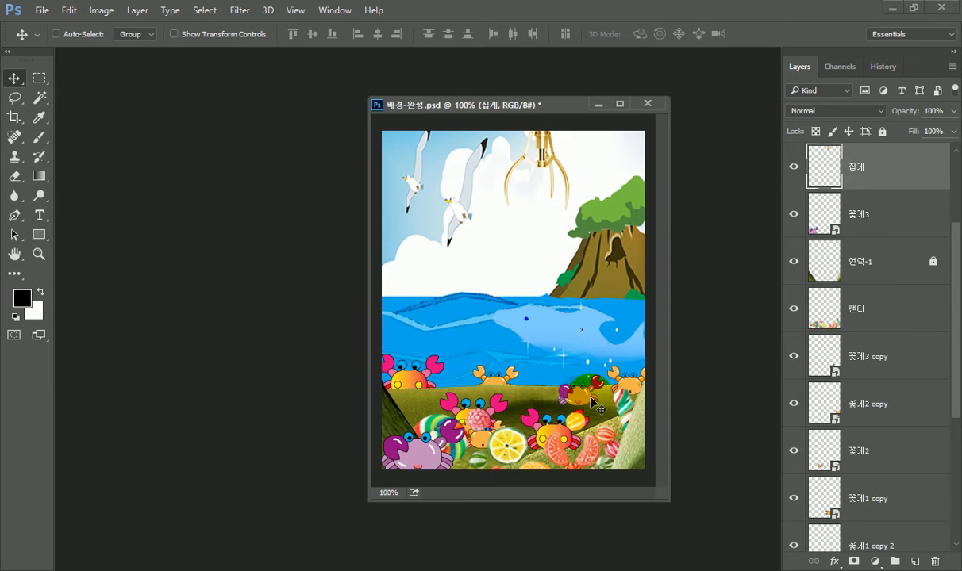
pyautogui.moveTo(594, 403); pyautogui.dragTo(544, 141)
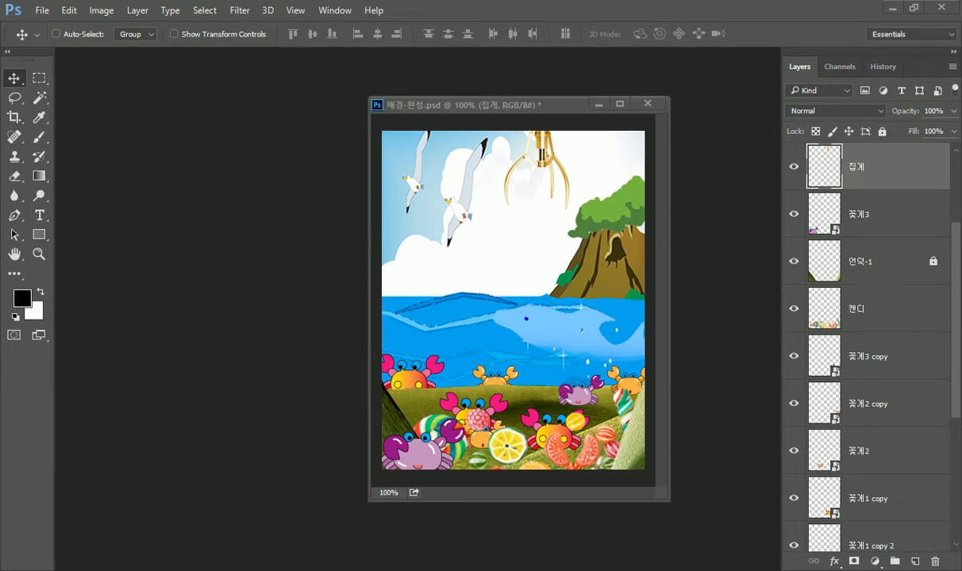
# Step: Open 장난감소품.psd from the Lesson07 folder in a floating window
pyautogui.click(169, 569)
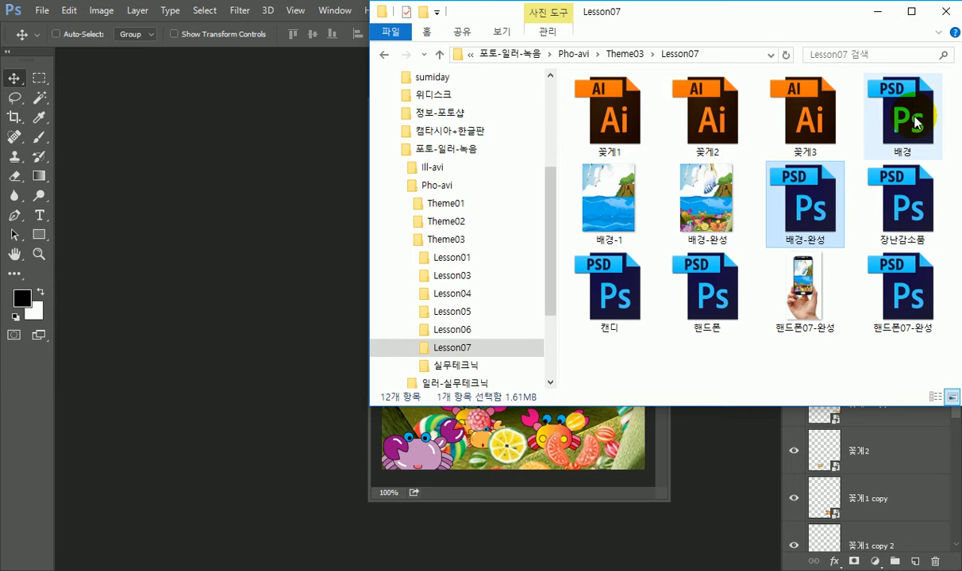
pyautogui.moveTo(917, 195); pyautogui.dragTo(216, 255)
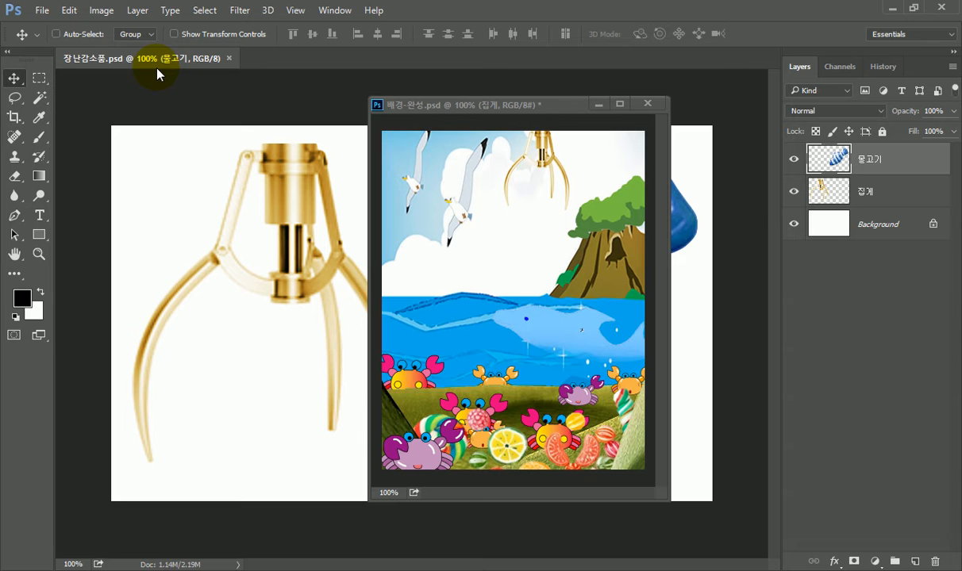
pyautogui.moveTo(158, 69); pyautogui.dragTo(171, 145)
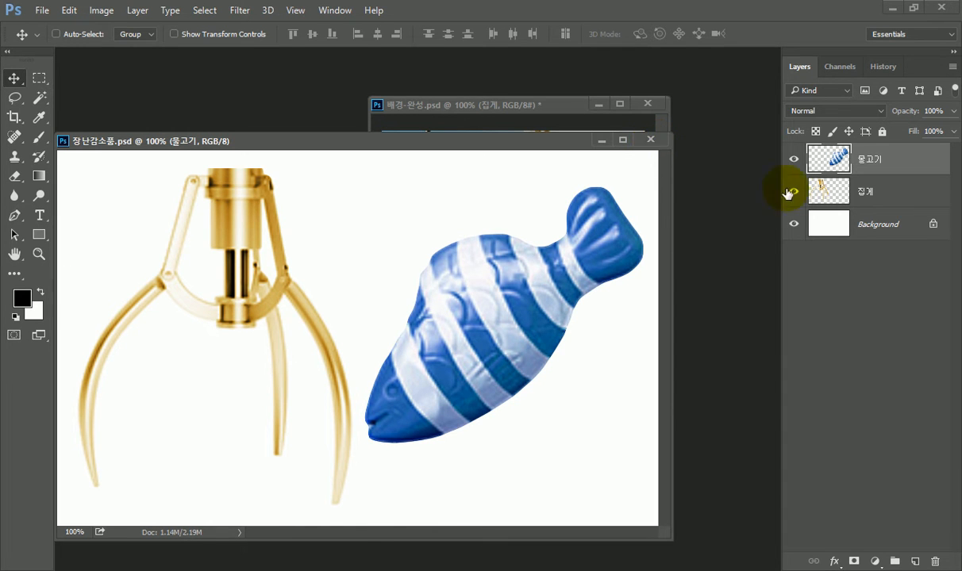
# Step: Move the 장난감소품.psd window clear of 배경-완성.psd, copy the 물고기 layer into 배경-완성.psd, and return to the source document
pyautogui.moveTo(593, 149); pyautogui.dragTo(564, 259)
pyautogui.click(916, 159)
pyautogui.moveTo(917, 158); pyautogui.dragTo(498, 189)
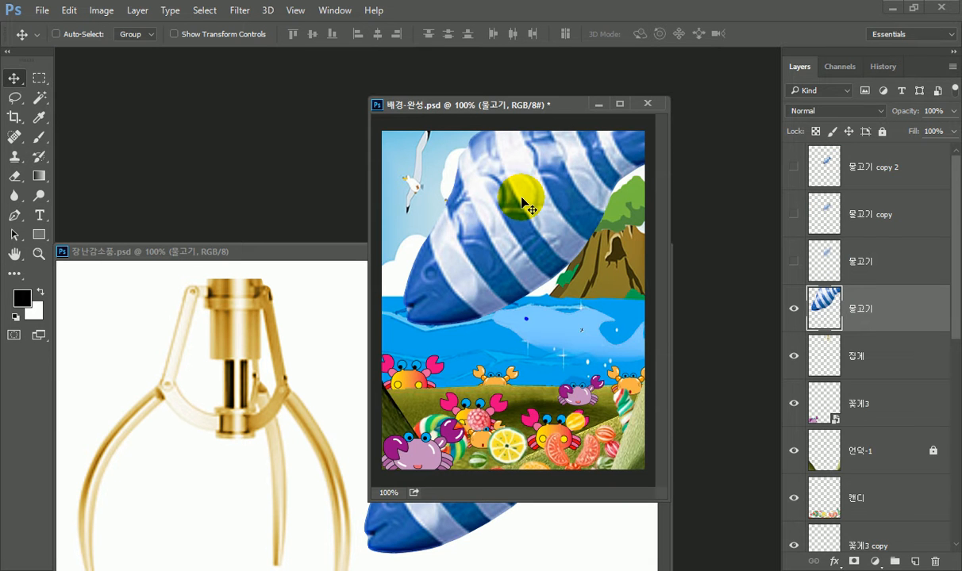
pyautogui.click(330, 254)
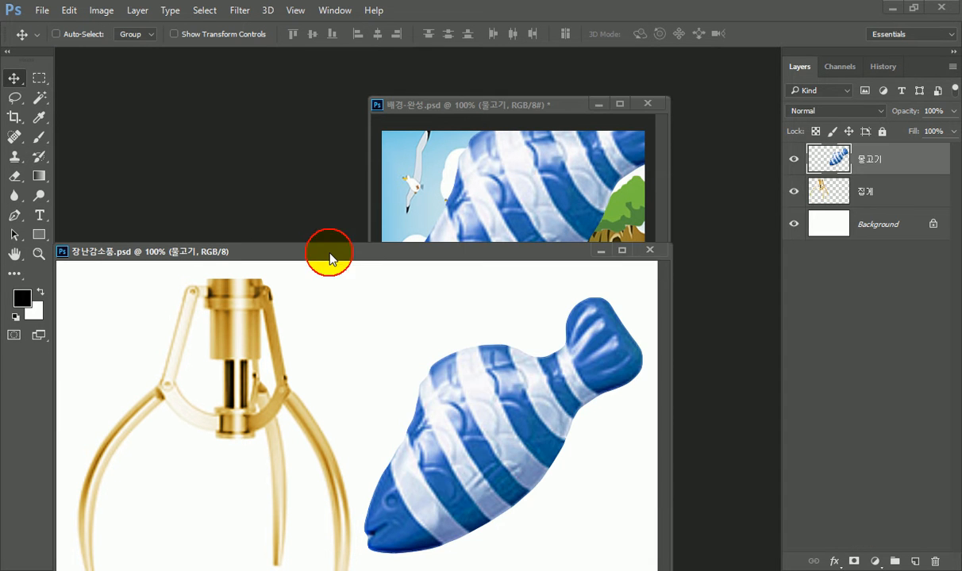
# Step: Close 장난감소품.psd, scale the 물고기 layer in 배경-완성.psd to about 30%, and move the fish up toward the claw
pyautogui.click(650, 251)
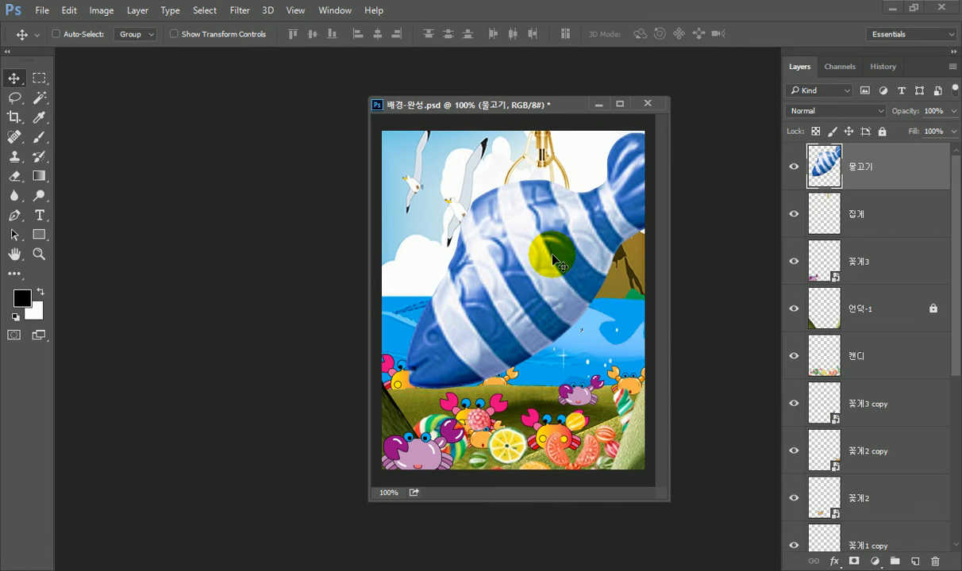
pyautogui.hotkey('ctrl', 't')
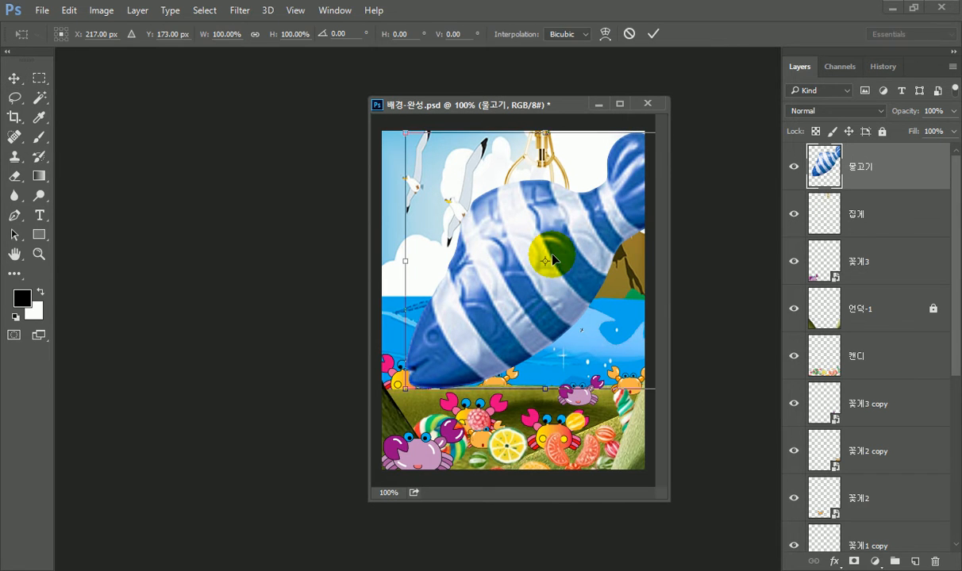
pyautogui.moveTo(403, 139); pyautogui.dragTo(583, 300)
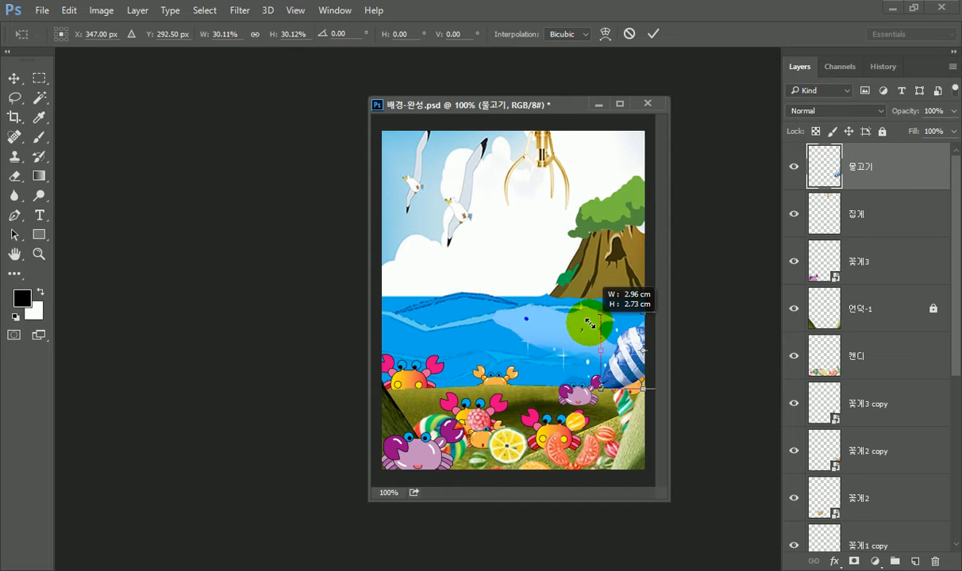
pyautogui.moveTo(608, 343); pyautogui.dragTo(488, 283)
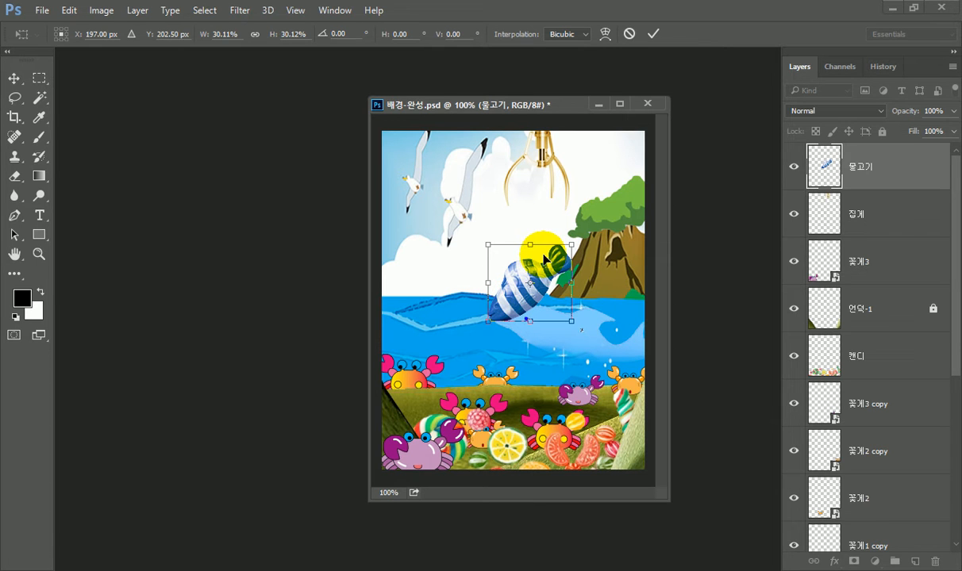
pyautogui.moveTo(489, 320); pyautogui.dragTo(504, 242)
pyautogui.press('Return')
# Step: Enlarge the fish to about 110% of its current size and position it just below the claw's prongs
pyautogui.hotkey('ctrl', 't')
pyautogui.moveTo(549, 213); pyautogui.dragTo(544, 208)
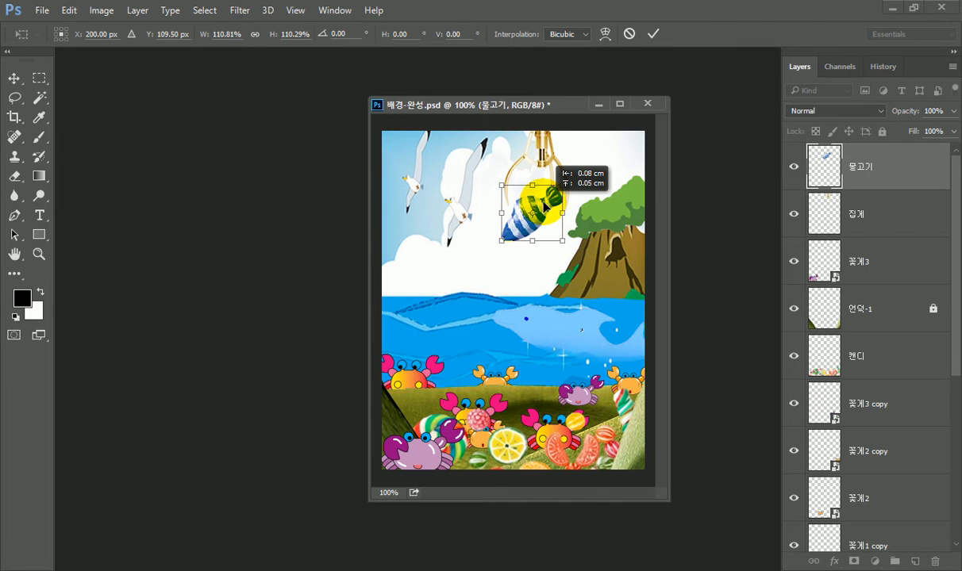
pyautogui.moveTo(543, 208); pyautogui.dragTo(548, 209)
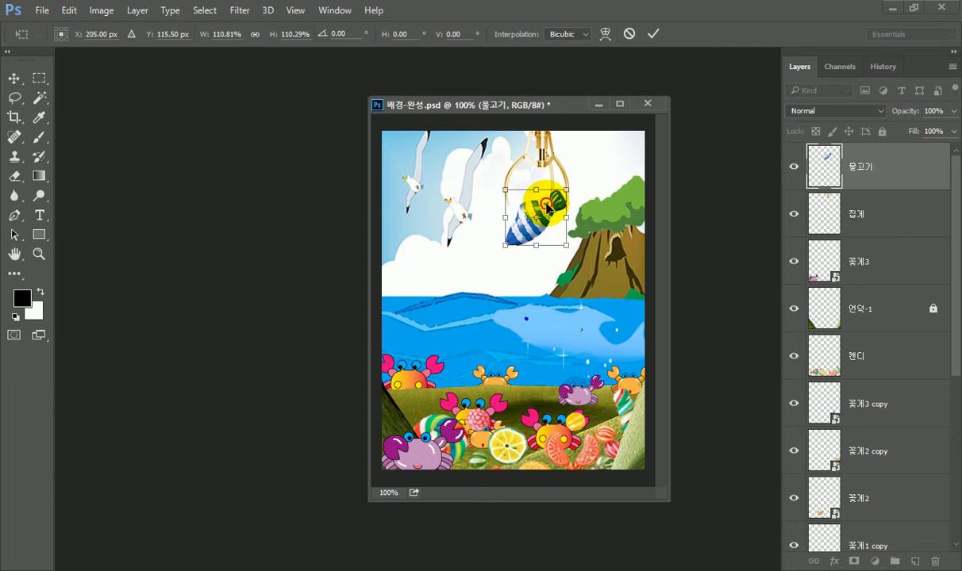
pyautogui.press('Return')
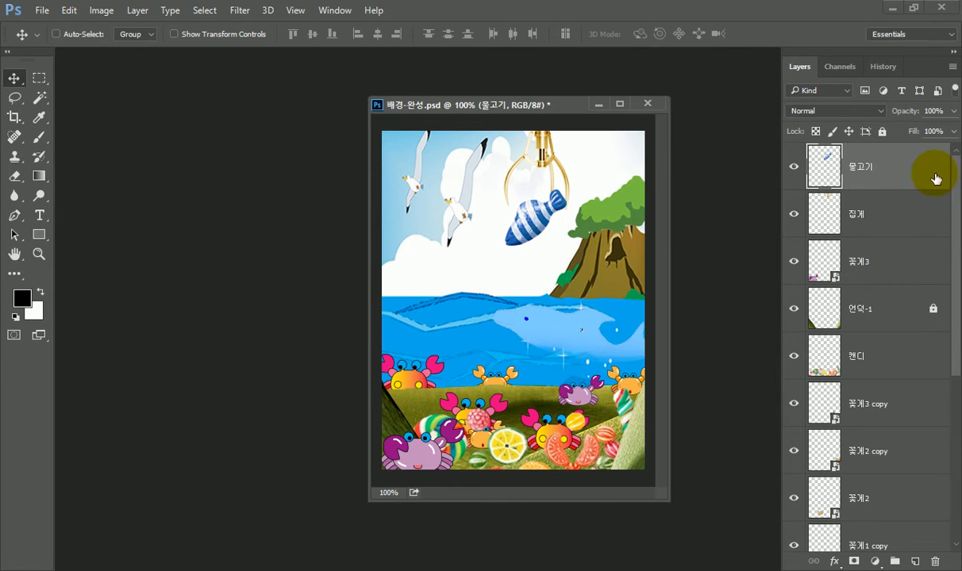
# Step: Duplicate the 물고기 layer twice and apply a Motion Blur at 90° with a 30-pixel distance to 물고기 copy
pyautogui.hotkey('ctrl', 'j')
pyautogui.hotkey('ctrl', 'j')
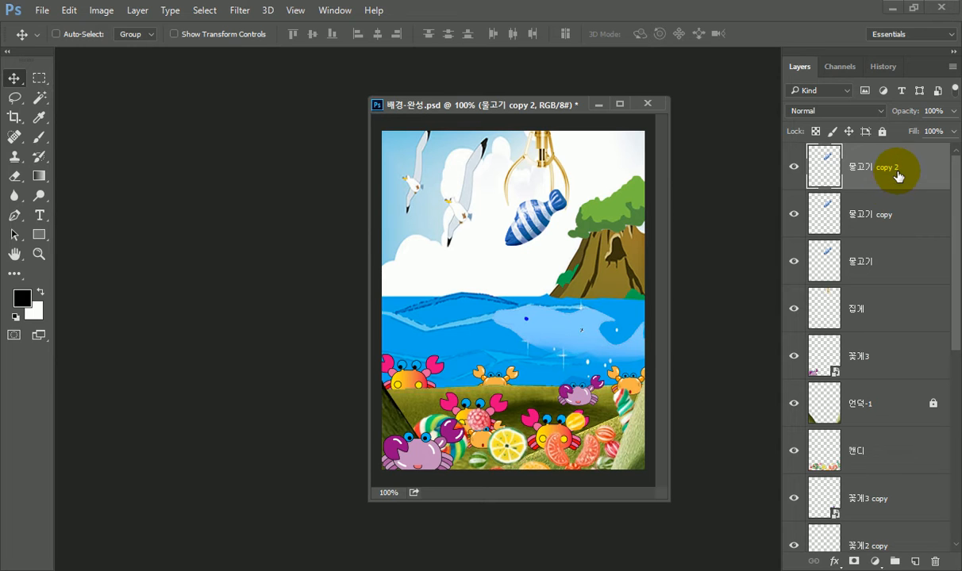
pyautogui.click(882, 220)
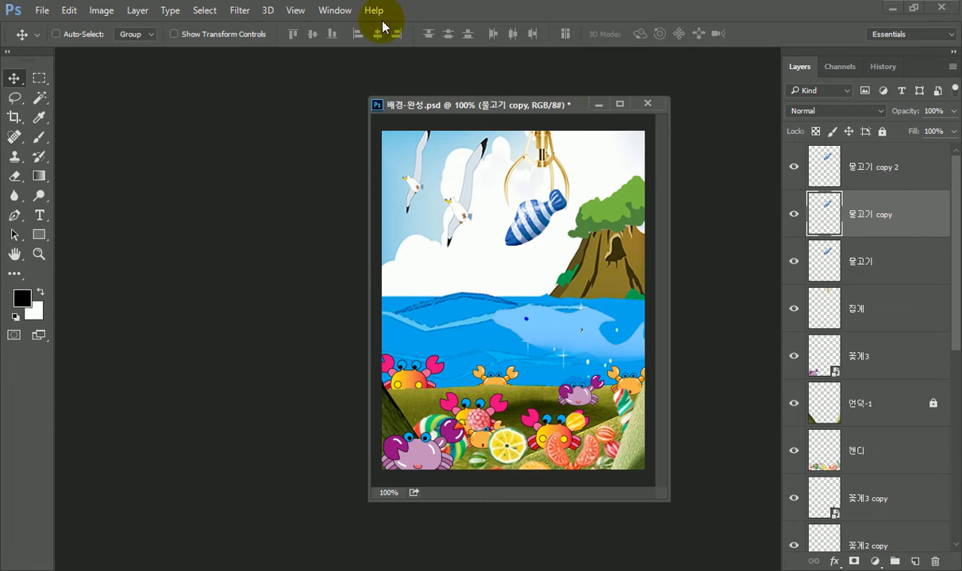
pyautogui.click(242, 10)
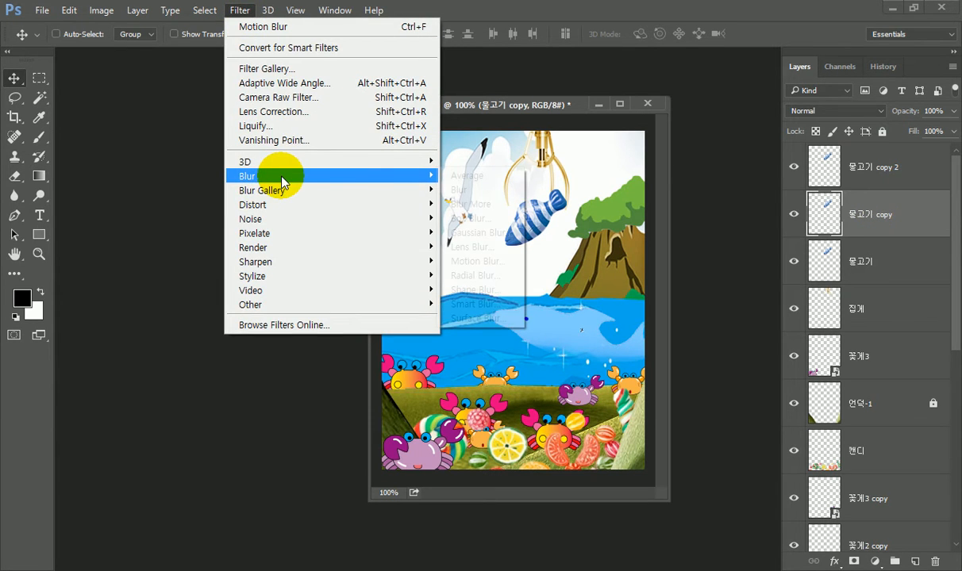
pyautogui.moveTo(277, 176)
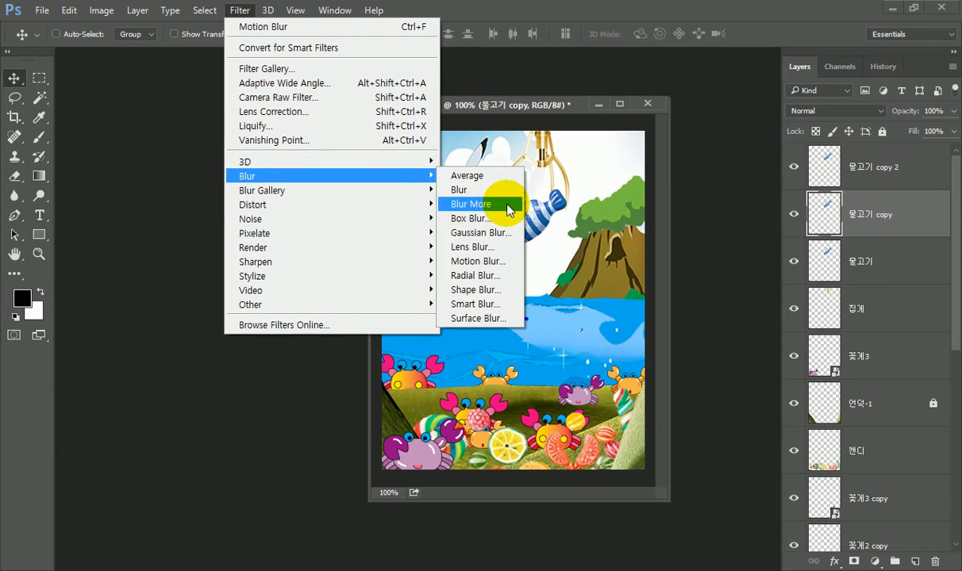
pyautogui.click(503, 270)
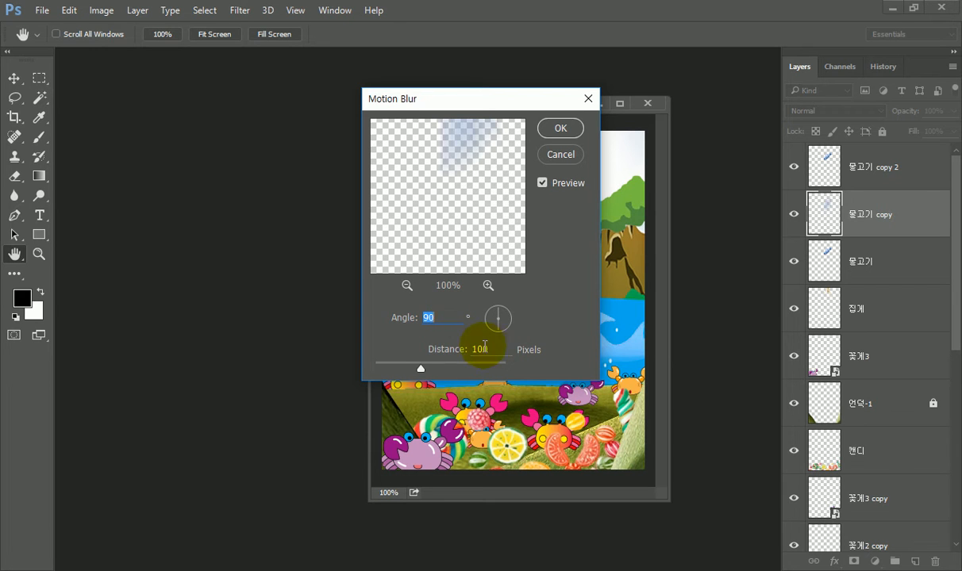
pyautogui.doubleClick(479, 349)
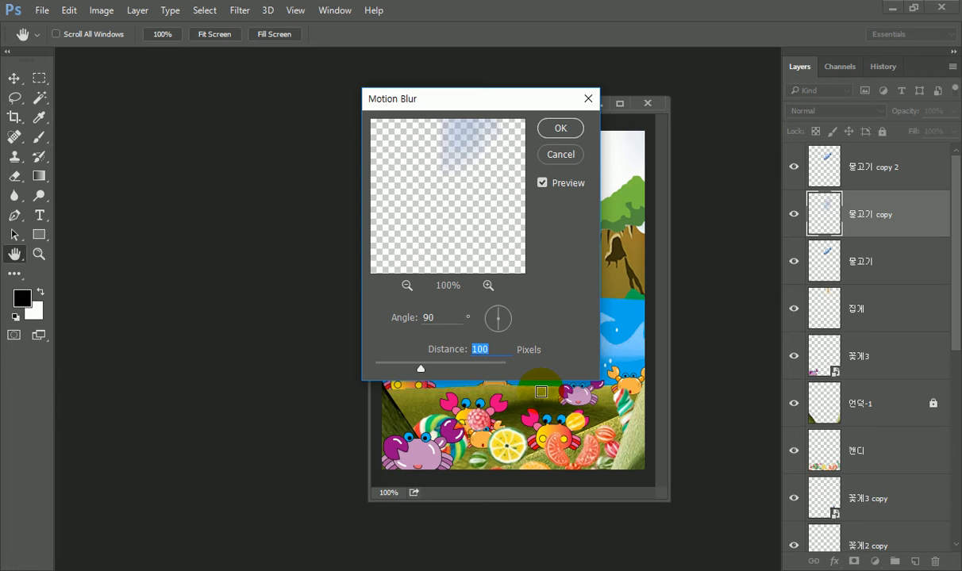
pyautogui.write('30')
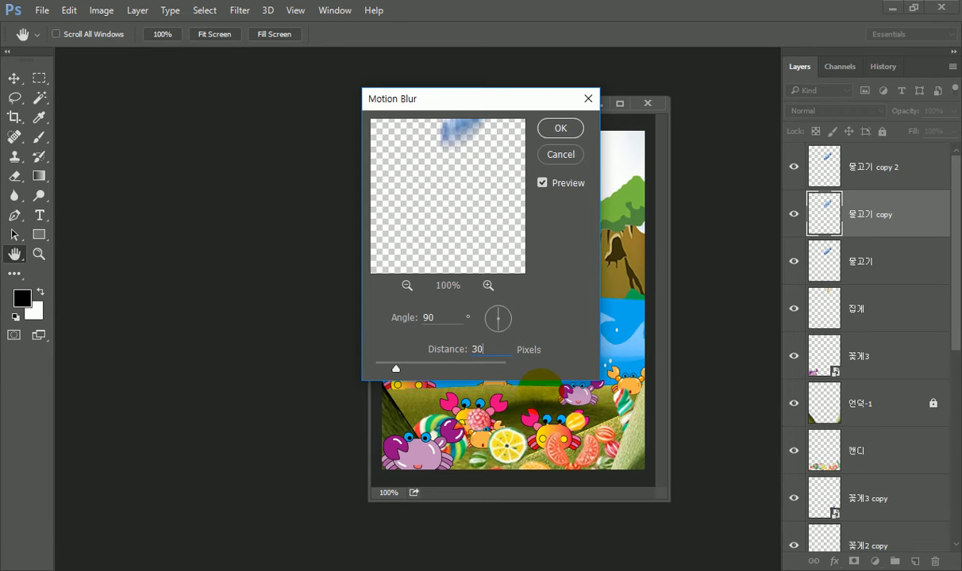
pyautogui.click(561, 128)
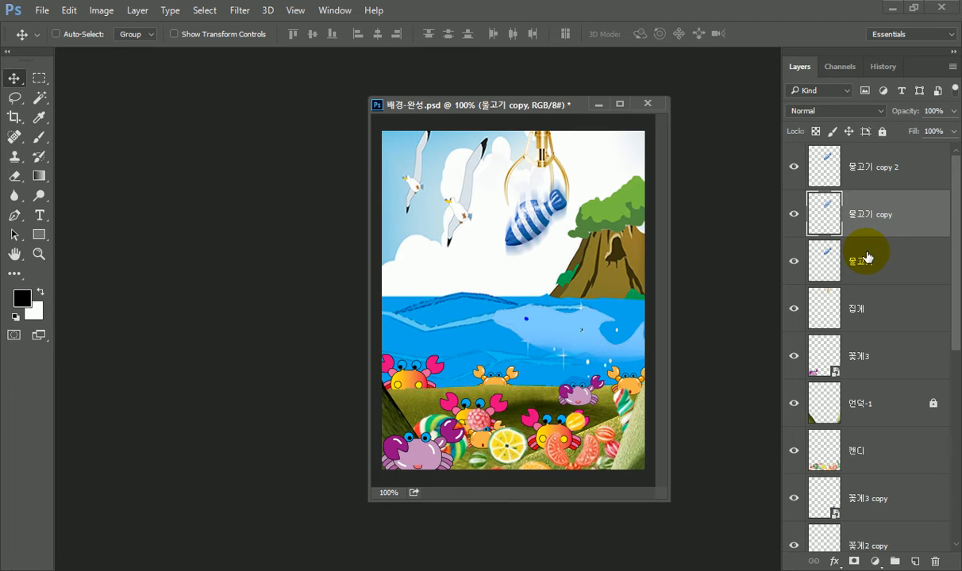
# Step: Set the opacity of the 물고기 copy layer to 50%
pyautogui.click(922, 111)
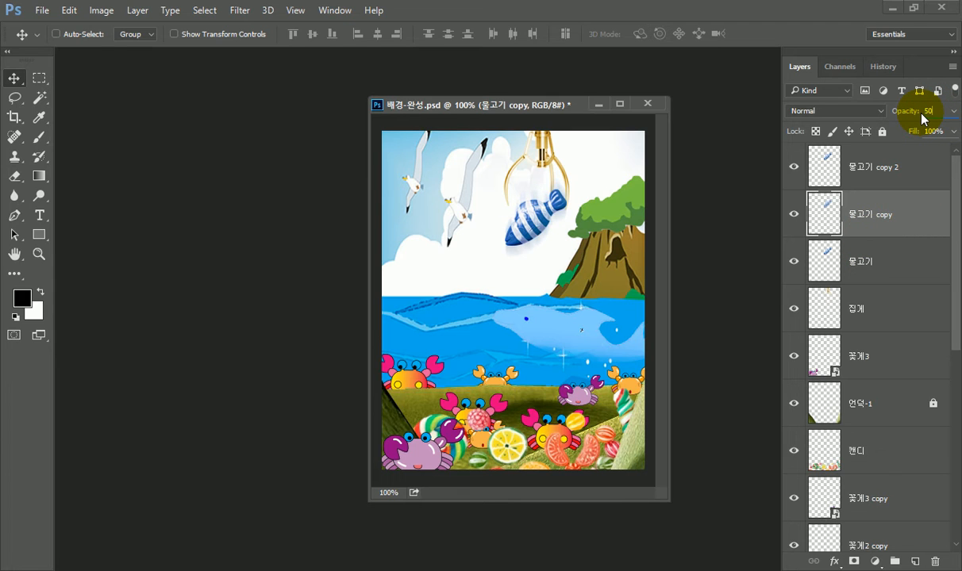
pyautogui.write('50')
pyautogui.press('Return')
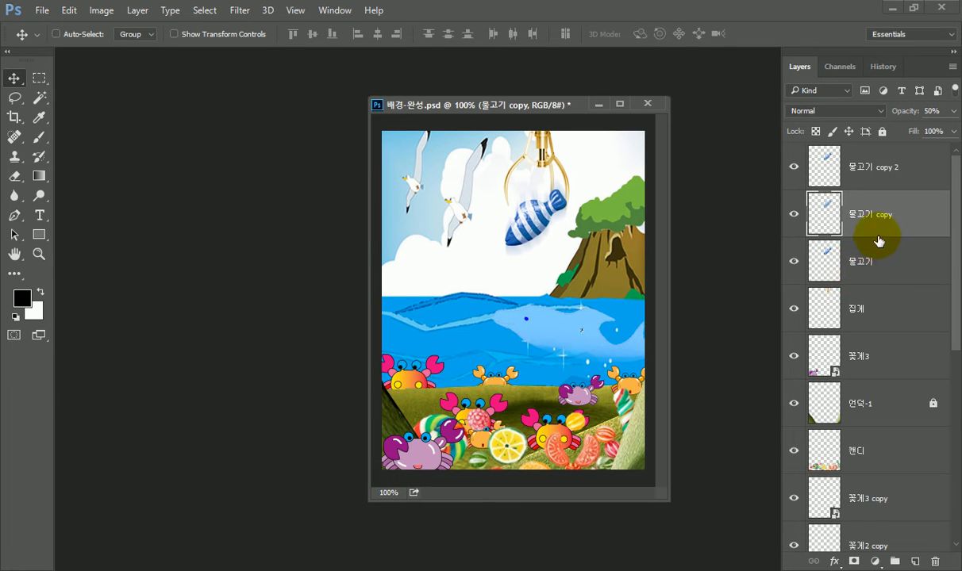
# Step: Apply a Motion Blur at 90° with a 50-pixel distance to the original 물고기 layer
pyautogui.click(863, 268)
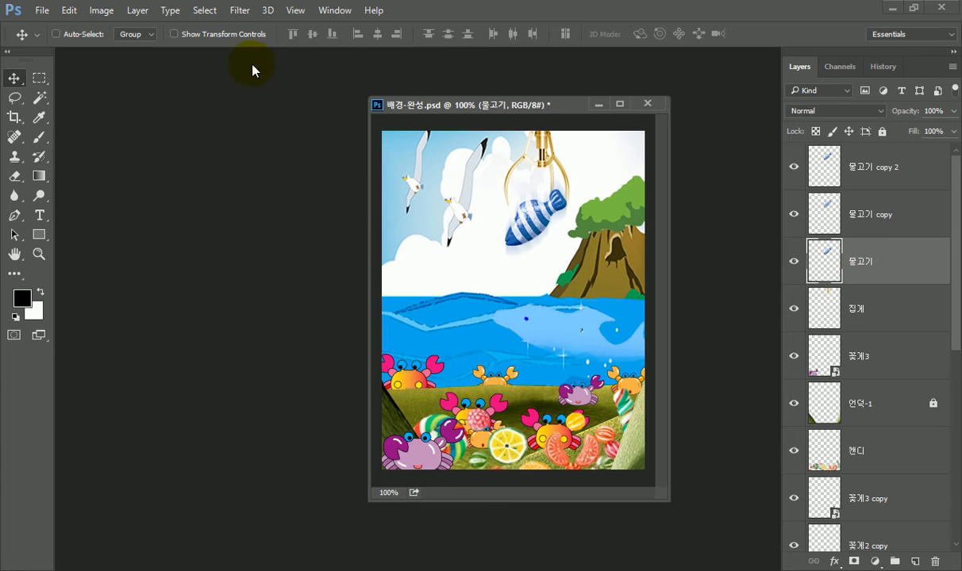
pyautogui.click(240, 11)
pyautogui.moveTo(318, 183)
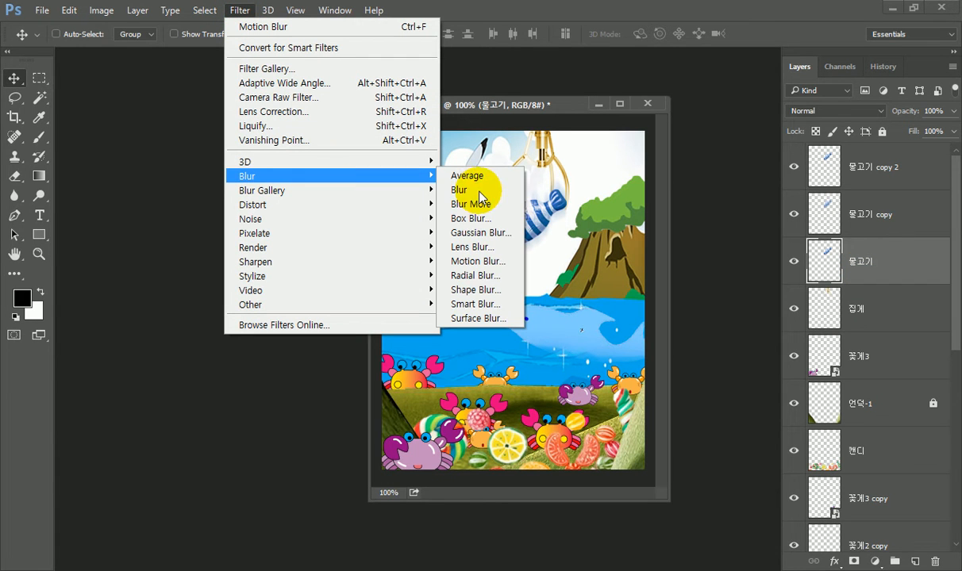
pyautogui.click(498, 261)
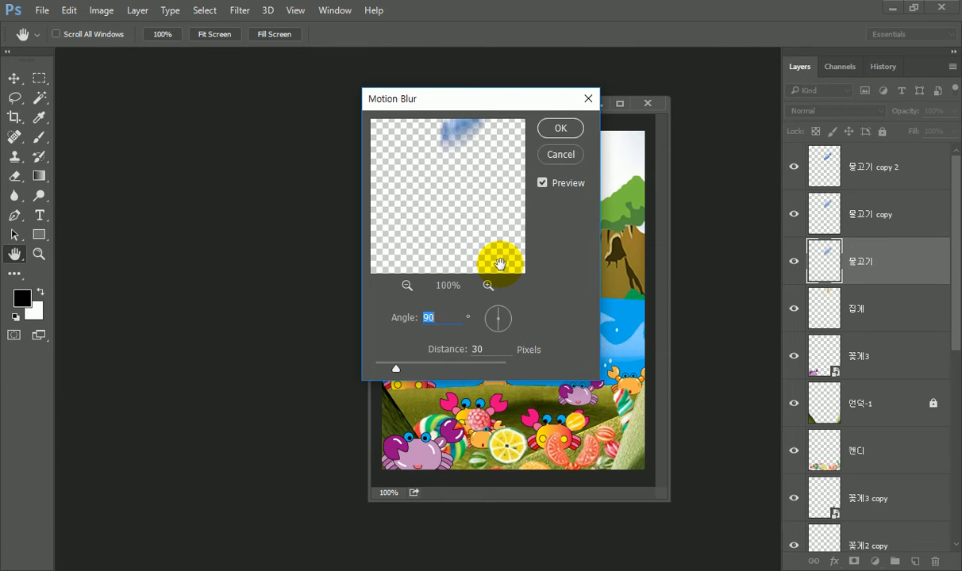
pyautogui.click(478, 348)
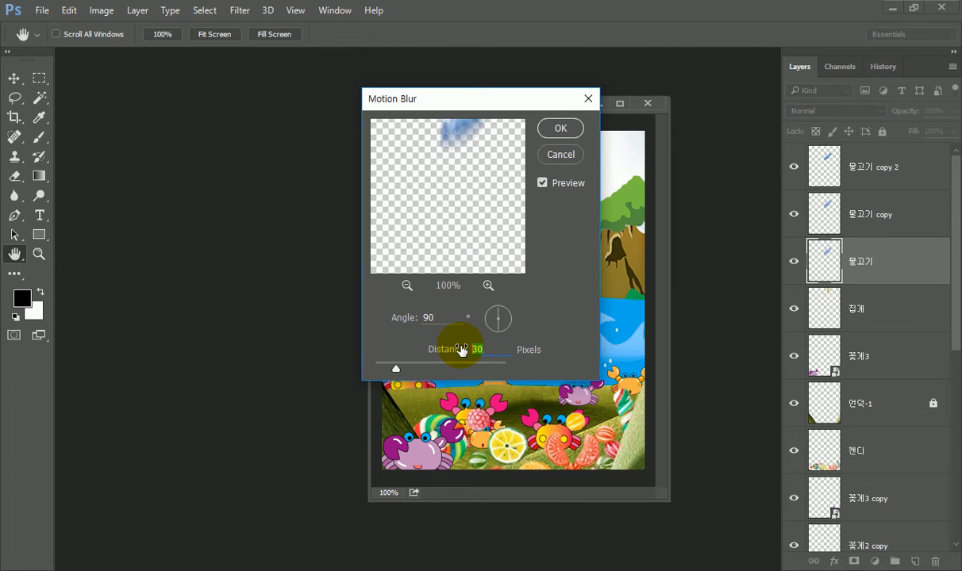
pyautogui.write('50')
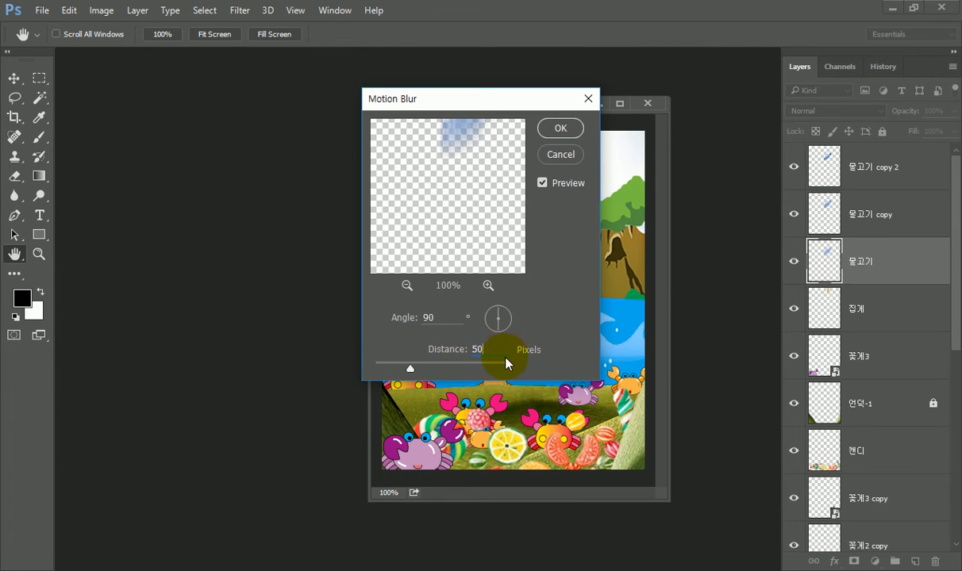
pyautogui.click(568, 130)
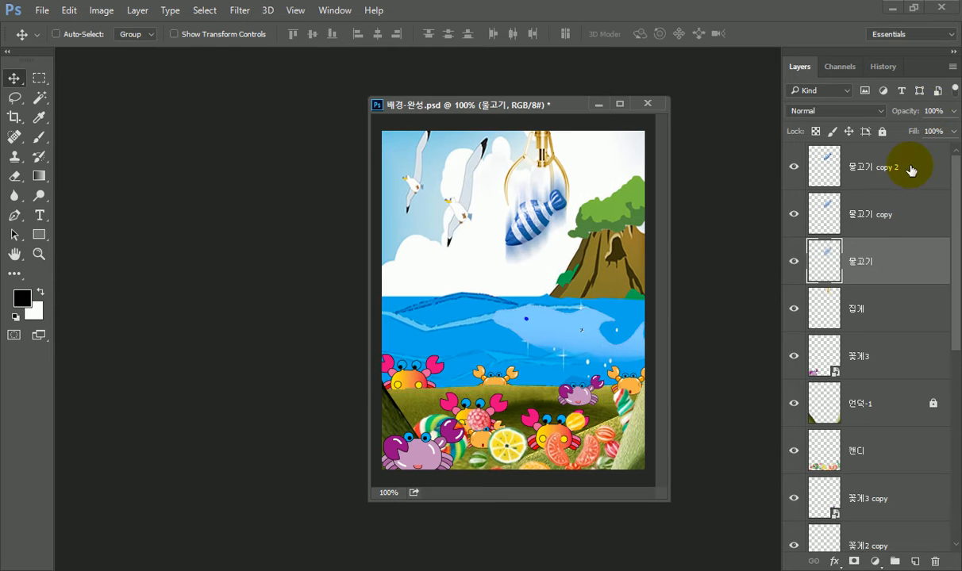
# Step: Set the opacity of the original 물고기 layer to 50%
pyautogui.click(930, 111)
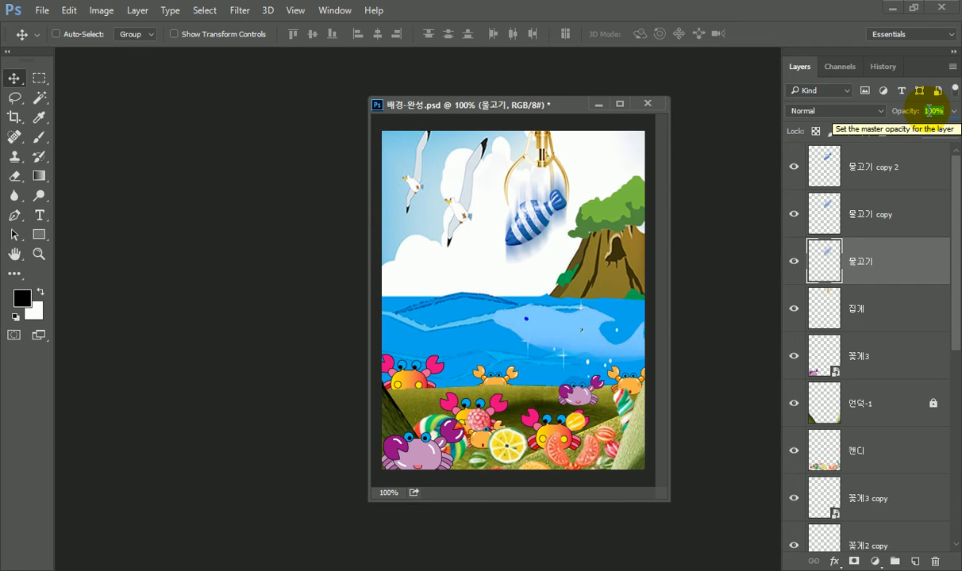
pyautogui.write('50')
pyautogui.click(579, 241)
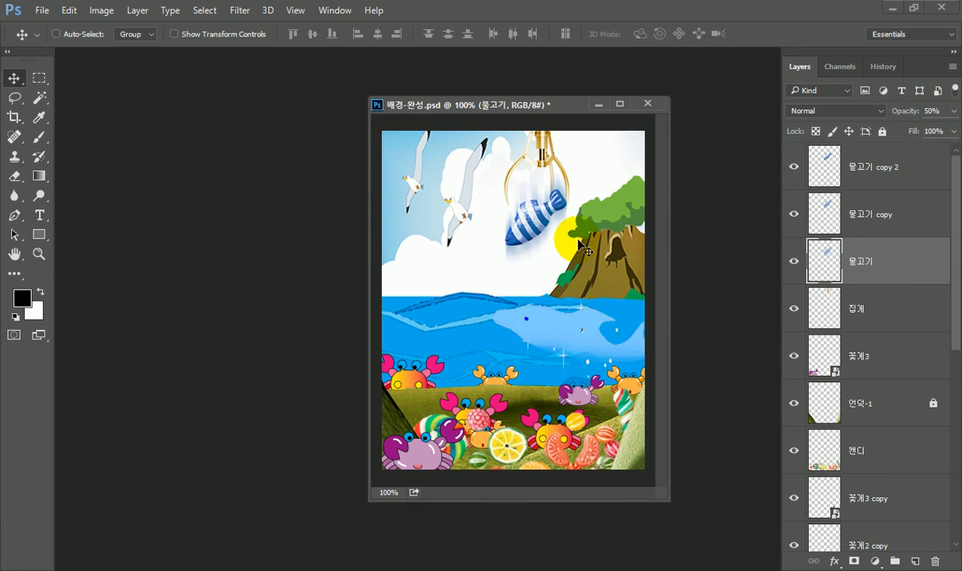
pyautogui.click(539, 207)
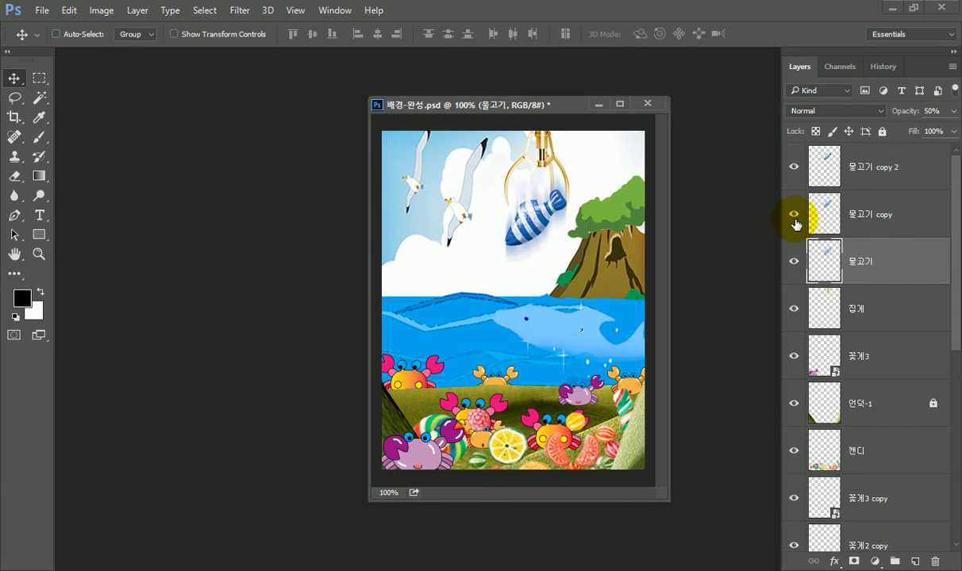
# Step: Move the sharp fish on 물고기 copy 2 slightly down so the blurred copies trail above it
pyautogui.click(870, 167)
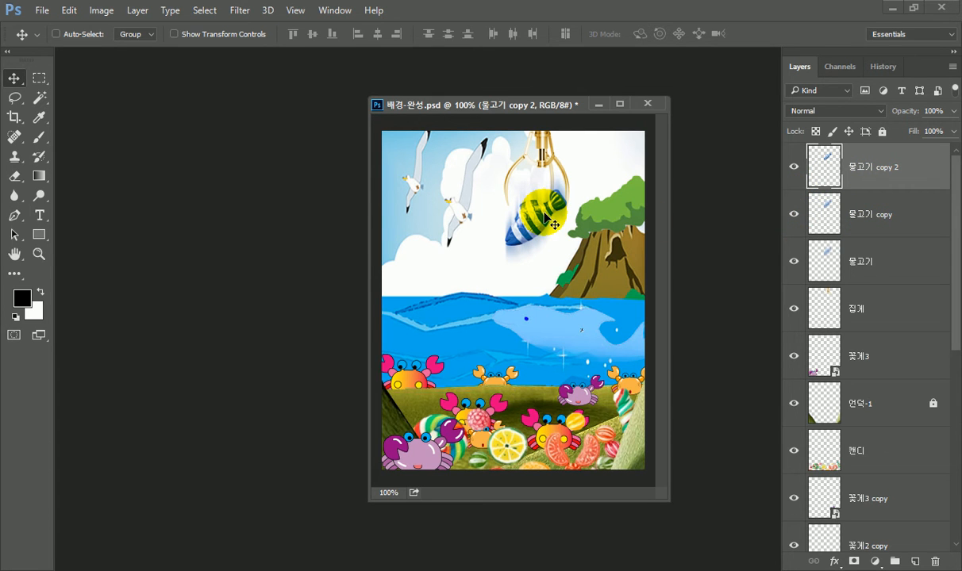
pyautogui.moveTo(545, 216)
pyautogui.mouseDown()
pyautogui.moveTo(541, 229)
pyautogui.moveTo(540, 196)
pyautogui.mouseUp()
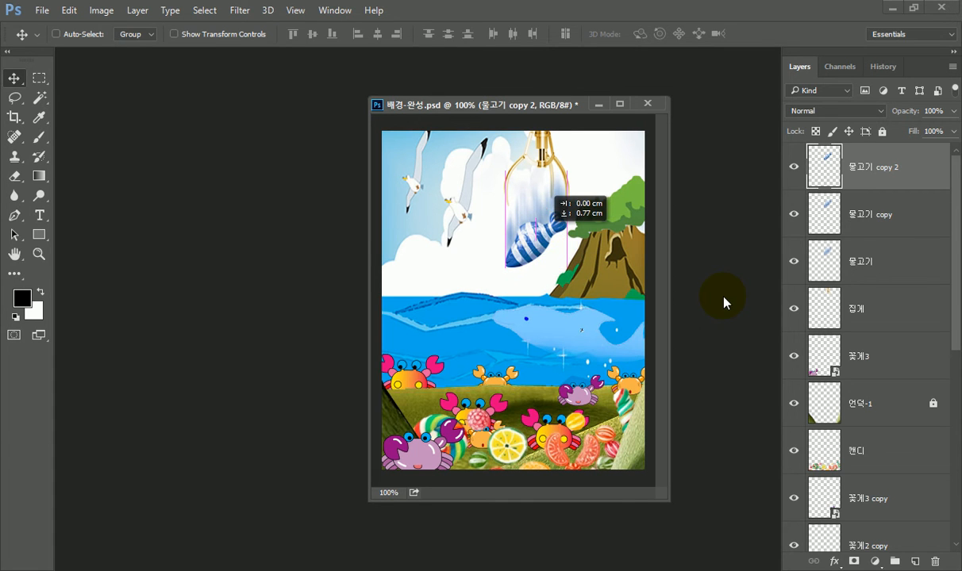
pyautogui.click(571, 252)
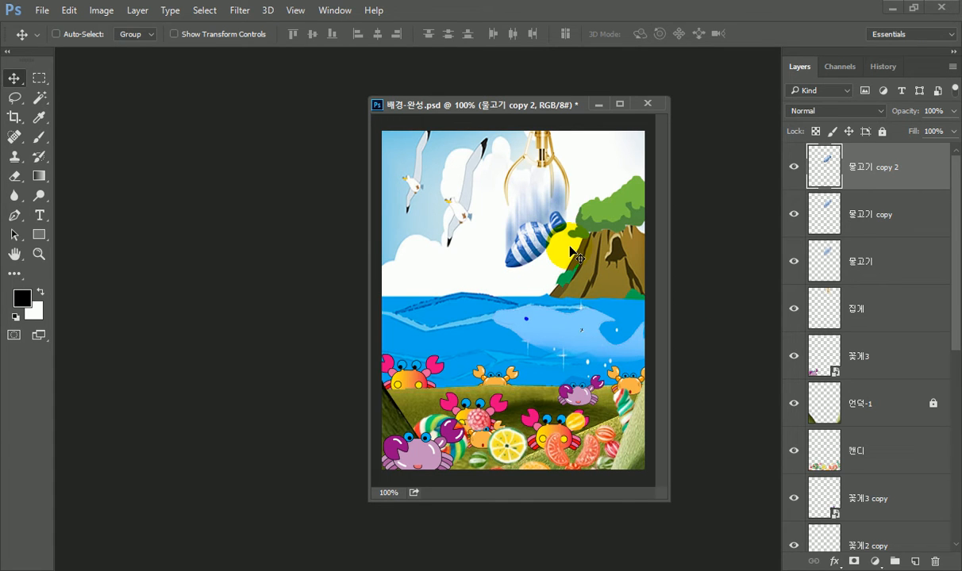
pyautogui.moveTo(571, 252); pyautogui.dragTo(549, 227)
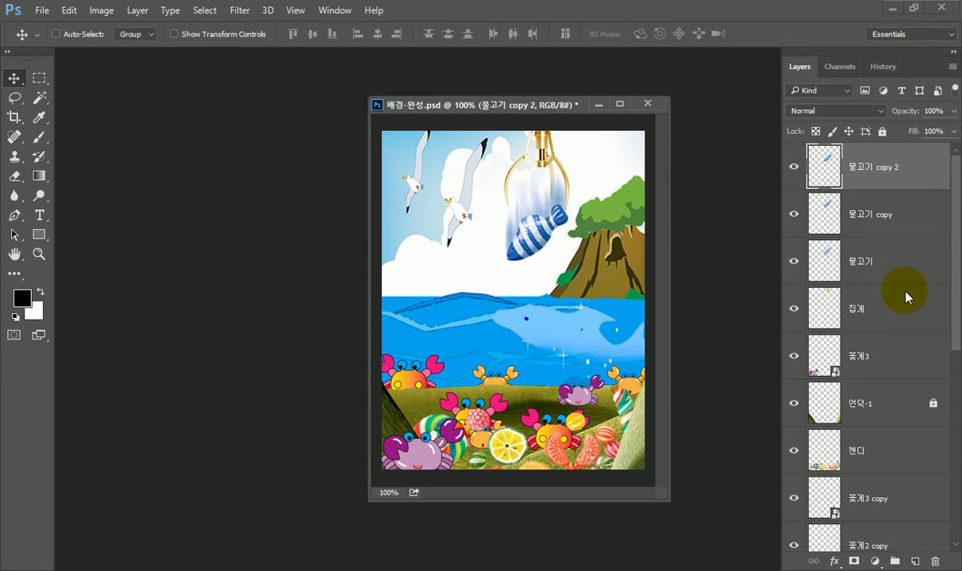
# Step: Move the three fish layers slightly down together below the claw, and reselect only the 물고기 copy 2 layer
pyautogui.press('ctrl')
pyautogui.keyDown('ctrl'); pyautogui.click(872, 222); pyautogui.keyUp('ctrl')
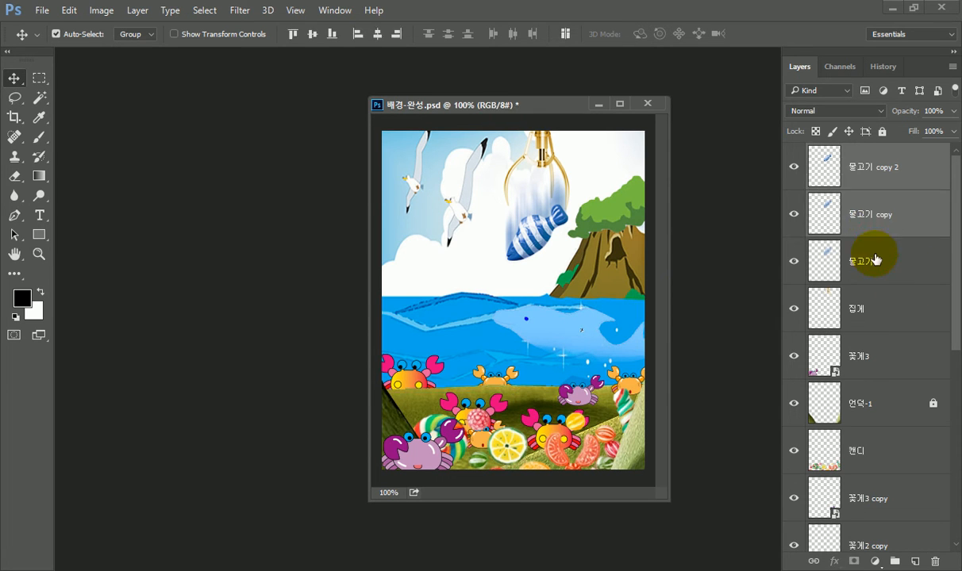
pyautogui.keyDown('ctrl'); pyautogui.click(876, 261); pyautogui.keyUp('ctrl')
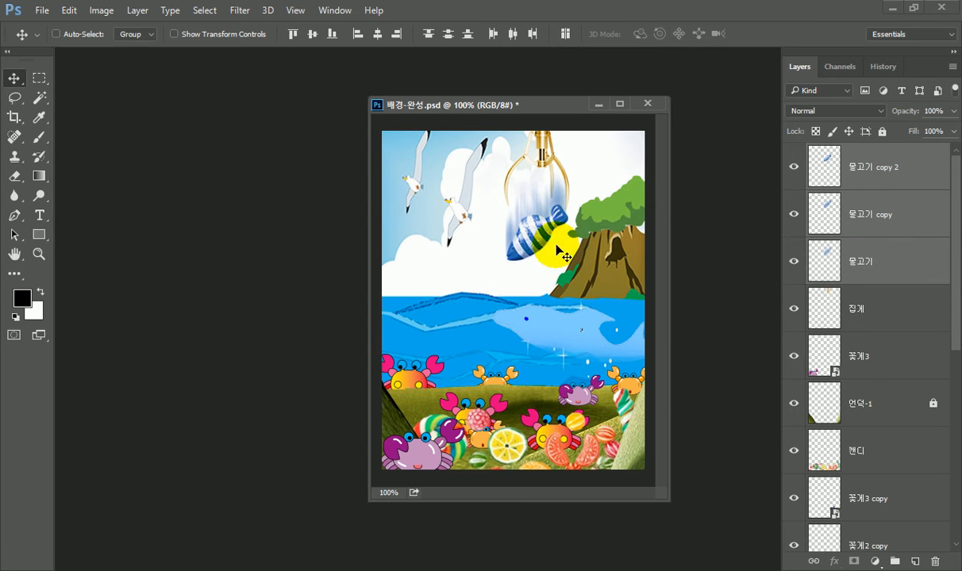
pyautogui.moveTo(537, 234); pyautogui.dragTo(540, 238)
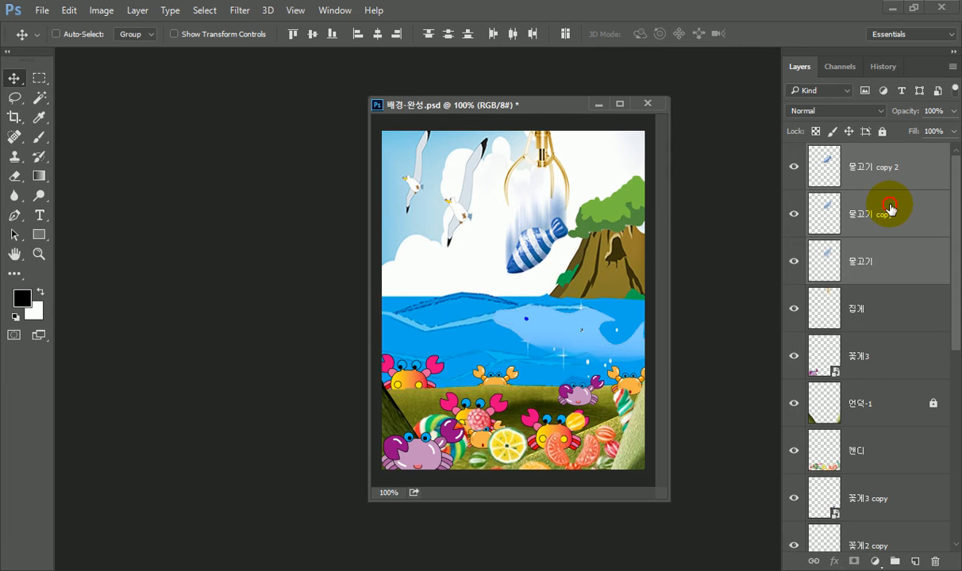
pyautogui.click(891, 175)
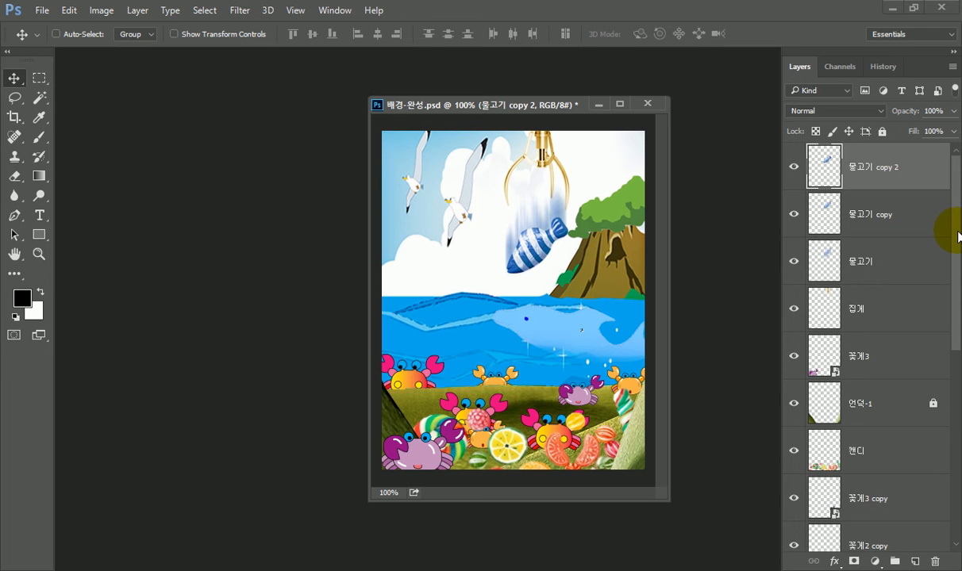
pyautogui.scroll(-10, 938, 236)
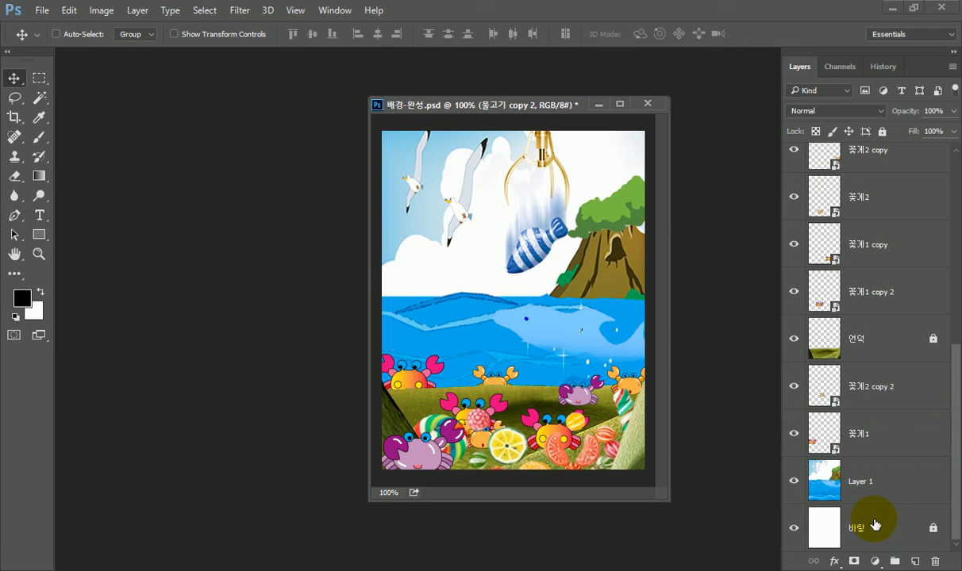
# Step: Merge all layers of the seaside illustration into one, from the top layer through 바탕, and select and copy the whole canvas
pyautogui.doubleClick(874, 525)
pyautogui.click(874, 525)
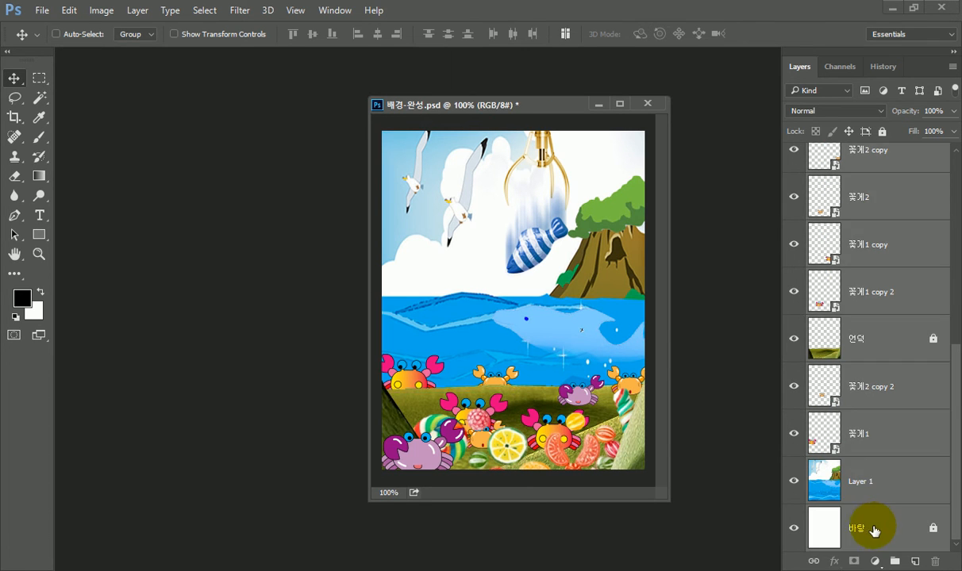
pyautogui.hotkey('ctrl', 'shift', 'e')
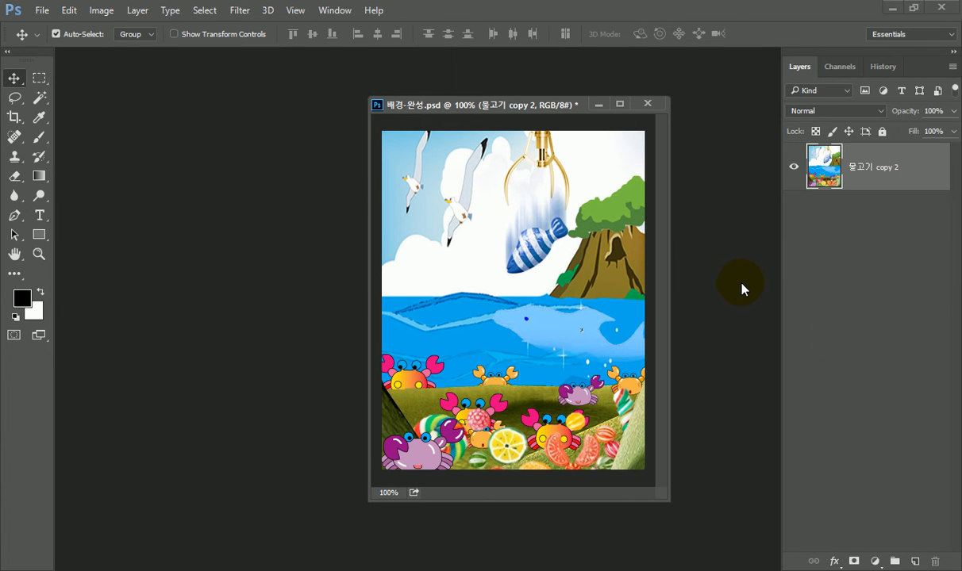
pyautogui.hotkey('ctrl', 'a')
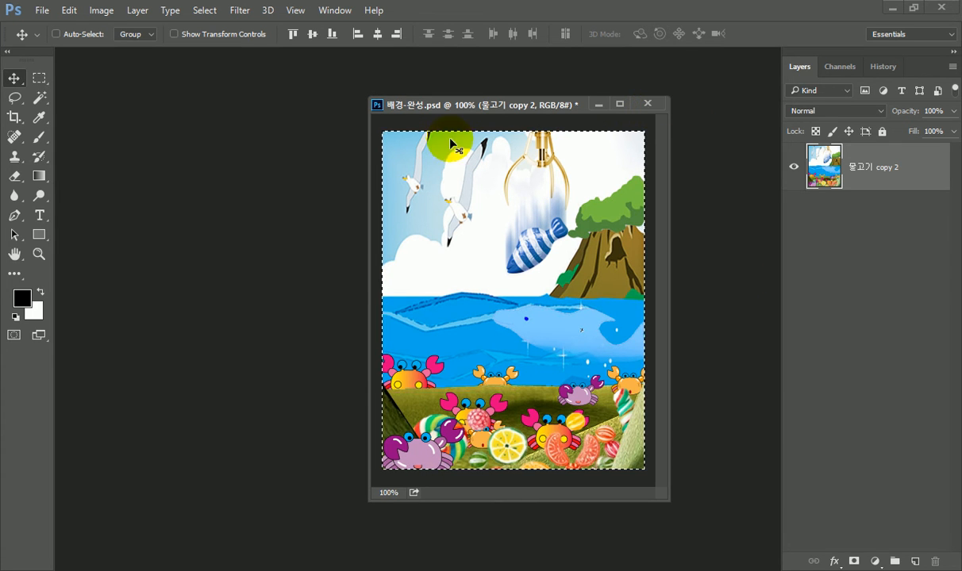
# Step: Open 핸드폰 from the Lesson07 folder as a floating document and fit the whole phone image in view
pyautogui.hotkey('alt', 'Tab')
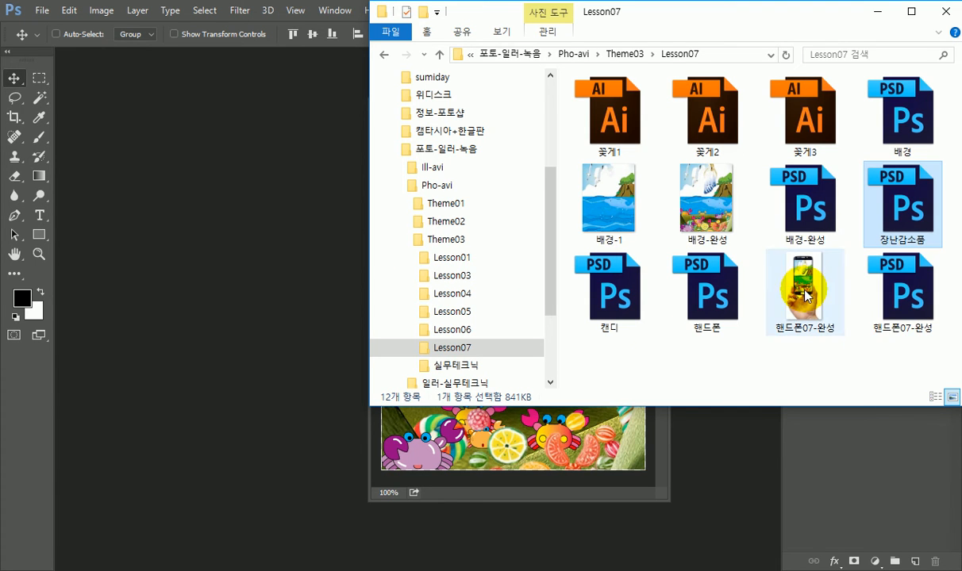
pyautogui.moveTo(714, 300); pyautogui.dragTo(251, 327)
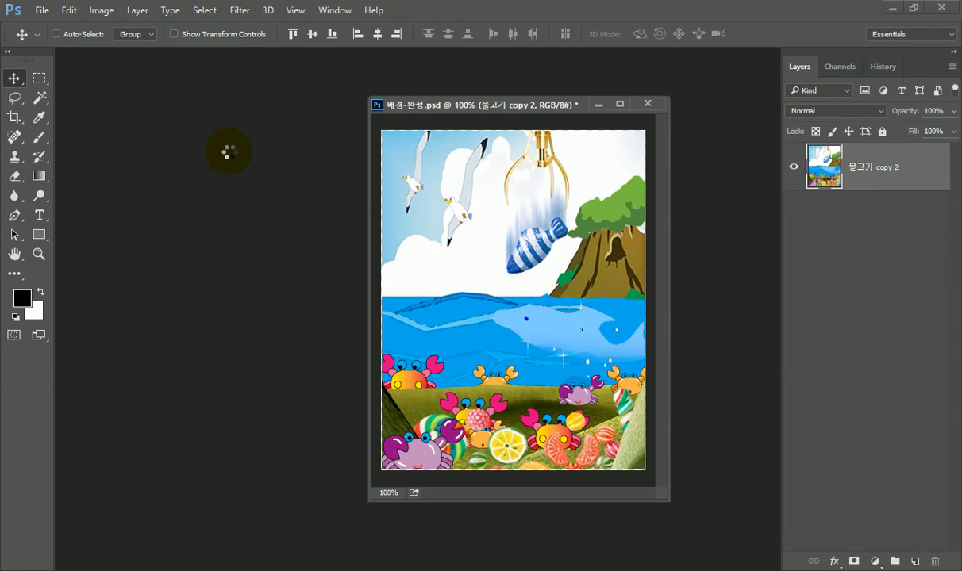
pyautogui.moveTo(212, 206); pyautogui.dragTo(276, 90)
pyautogui.doubleClick(12, 257)
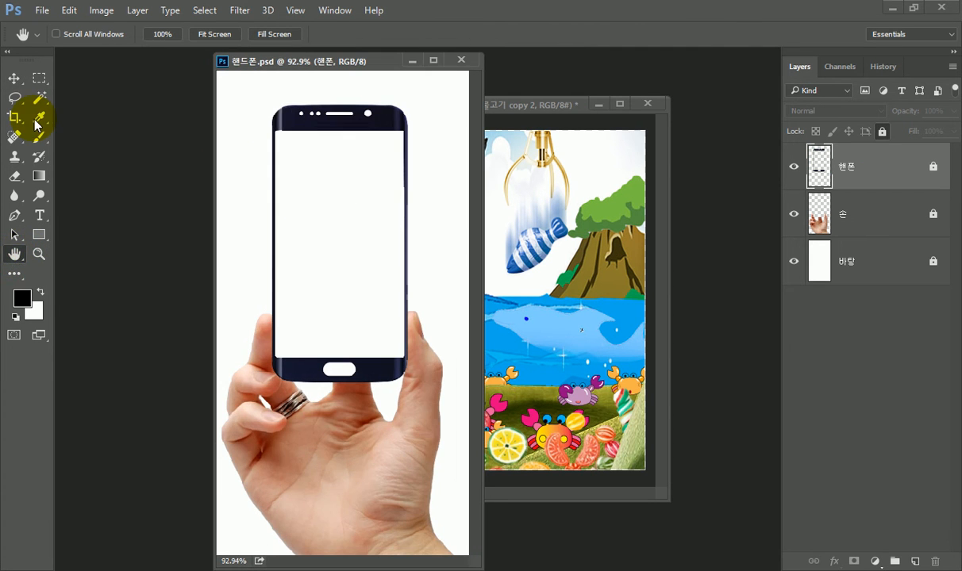
# Step: Select the phone's white screen area with the Magic Wand and paste the copied illustration into that selection
pyautogui.moveTo(39, 98); pyautogui.dragTo(98, 119)
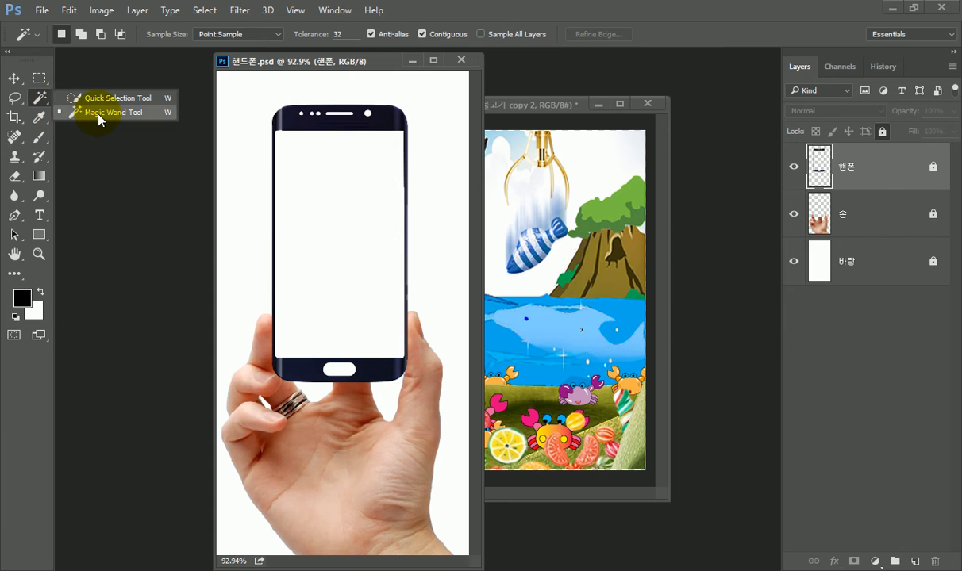
pyautogui.click(334, 175)
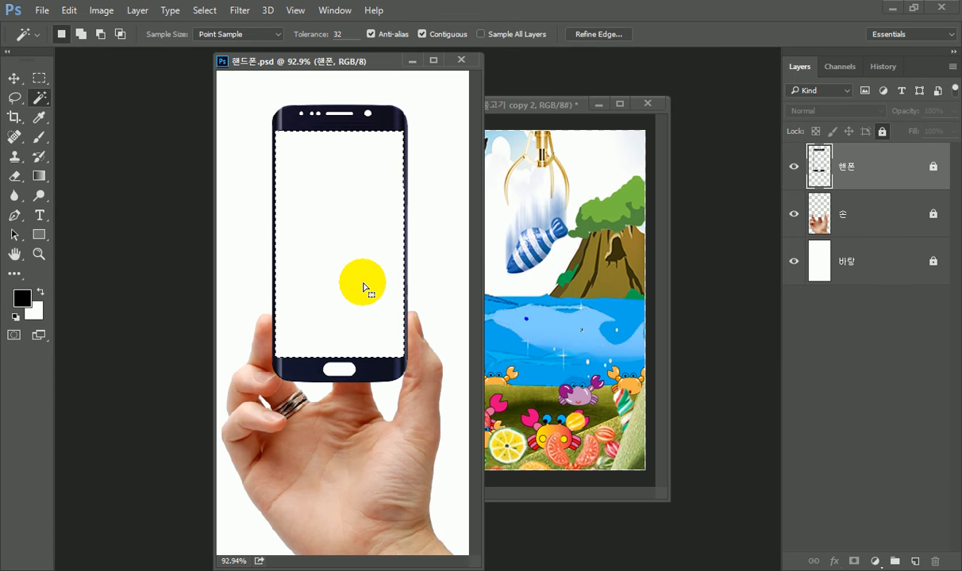
pyautogui.click(73, 12)
pyautogui.moveTo(125, 136)
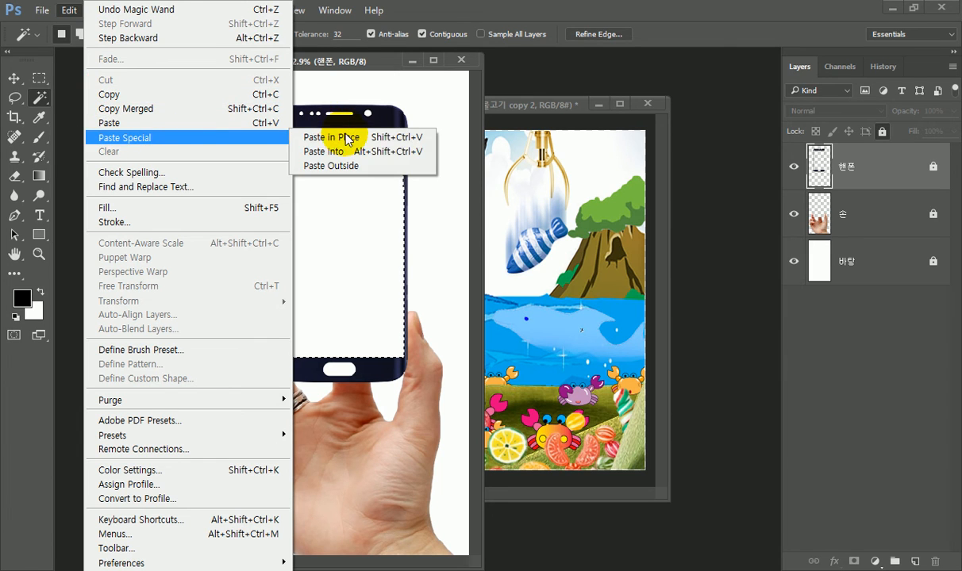
pyautogui.click(334, 153)
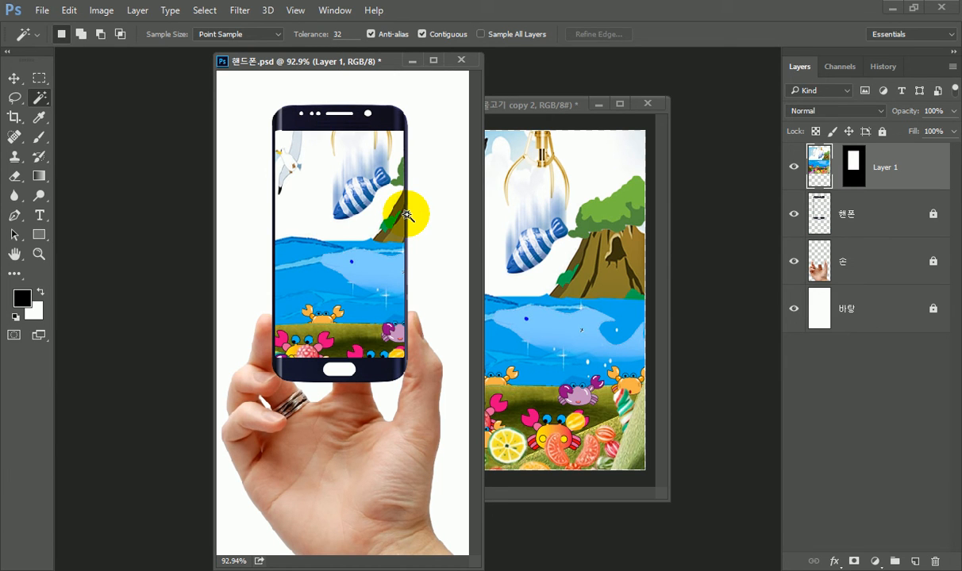
# Step: Scale the pasted illustration to about 54% width, stretch it vertically to fill the phone screen, and apply the transform
pyautogui.hotkey('ctrl', 't')
pyautogui.moveTo(229, 85); pyautogui.dragTo(305, 161)
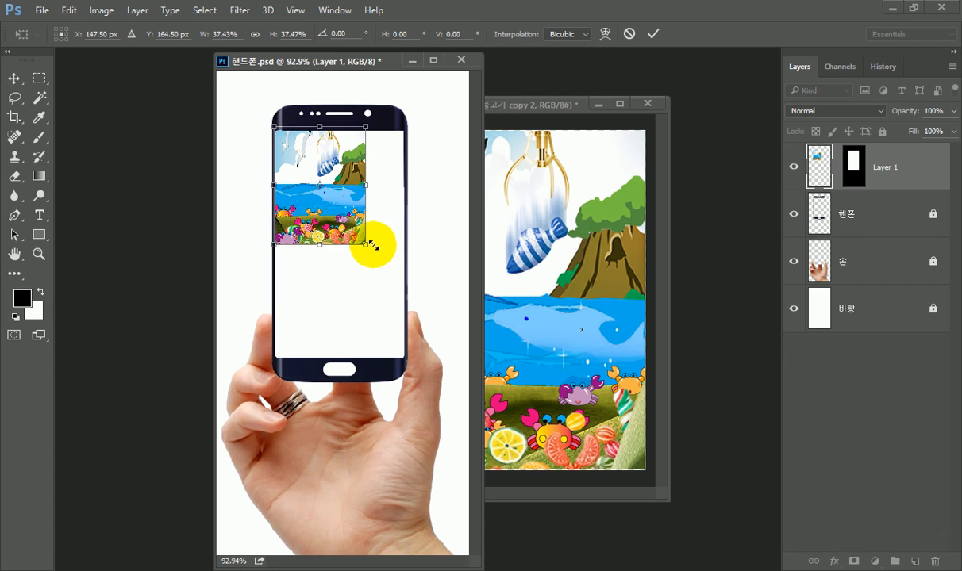
pyautogui.moveTo(365, 243); pyautogui.dragTo(406, 295)
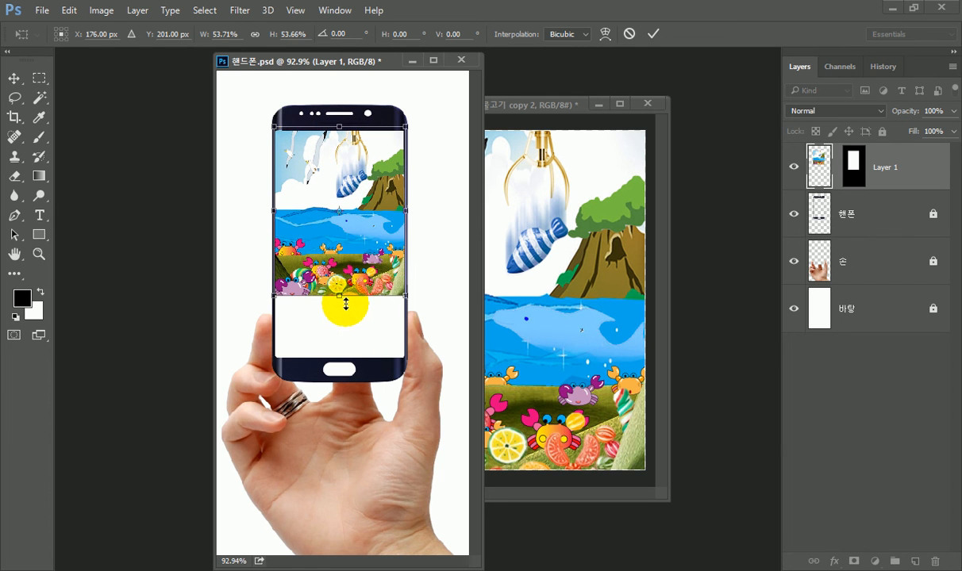
pyautogui.moveTo(346, 304); pyautogui.dragTo(350, 360)
pyautogui.doubleClick(347, 255)
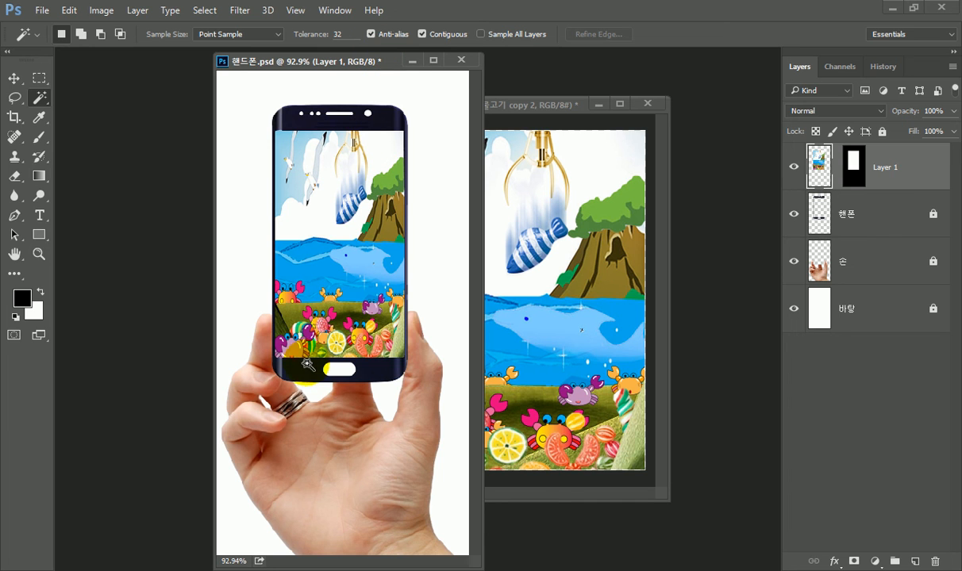
pyautogui.click(386, 151)
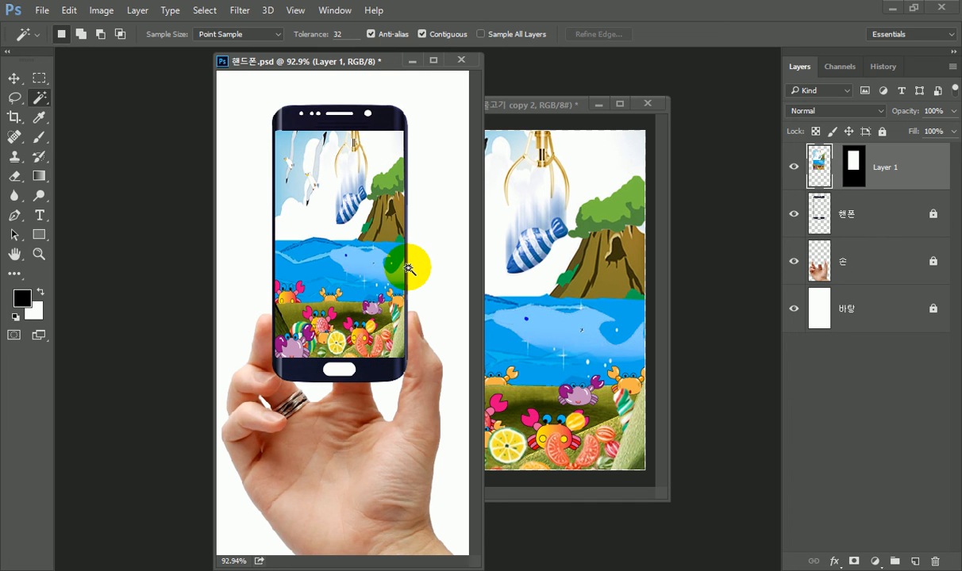